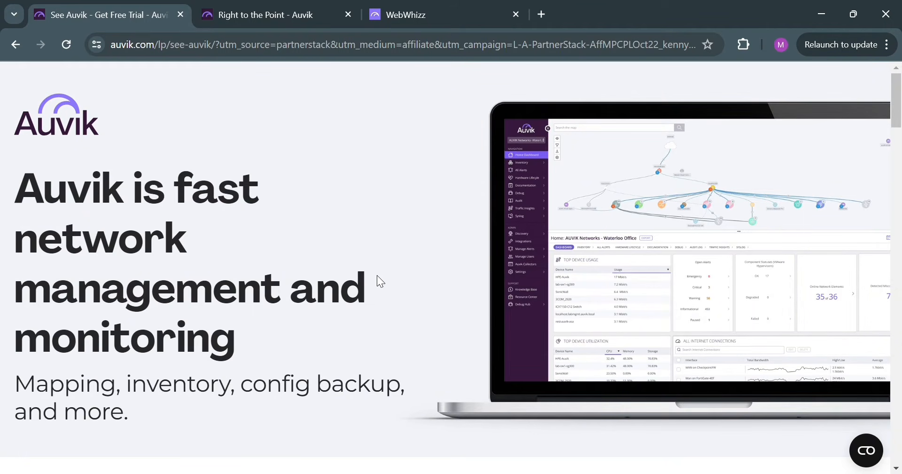
# - Review the Auvik free-trial landing page, from the product introduction and sign-up form to the awards, customer reviews and footer
pyautogui.scroll(-2, 443, 219)
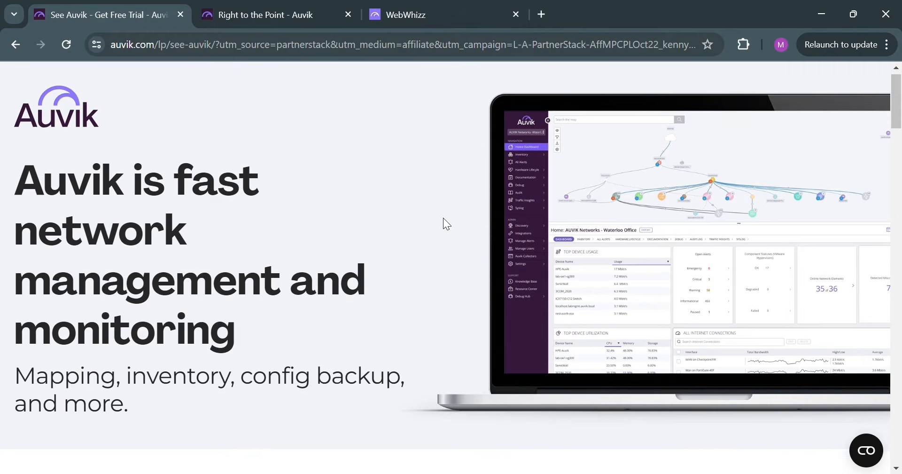
pyautogui.scroll(-5, 444, 218)
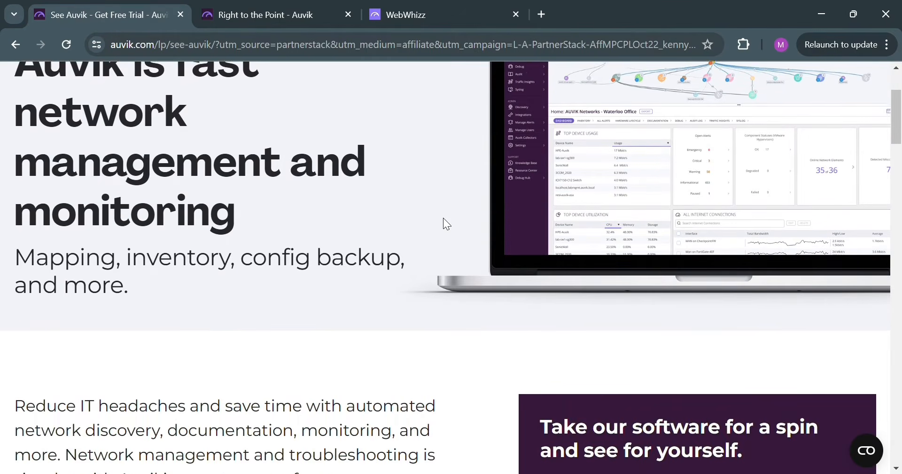
pyautogui.scroll(-1, 444, 218)
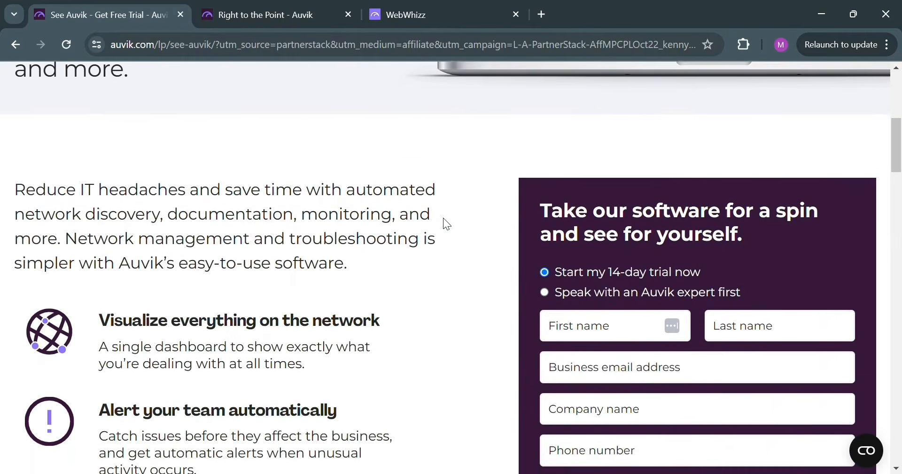
pyautogui.scroll(-2, 444, 218)
pyautogui.scroll(-3, 443, 218)
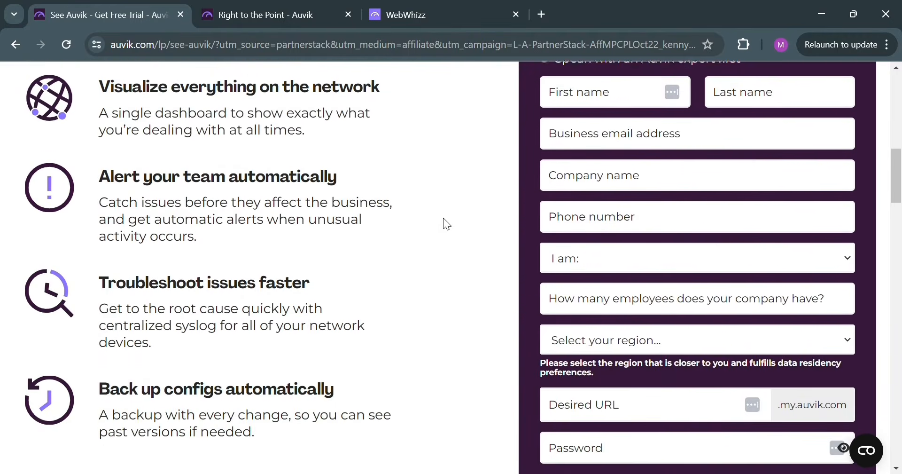
pyautogui.scroll(10, 444, 218)
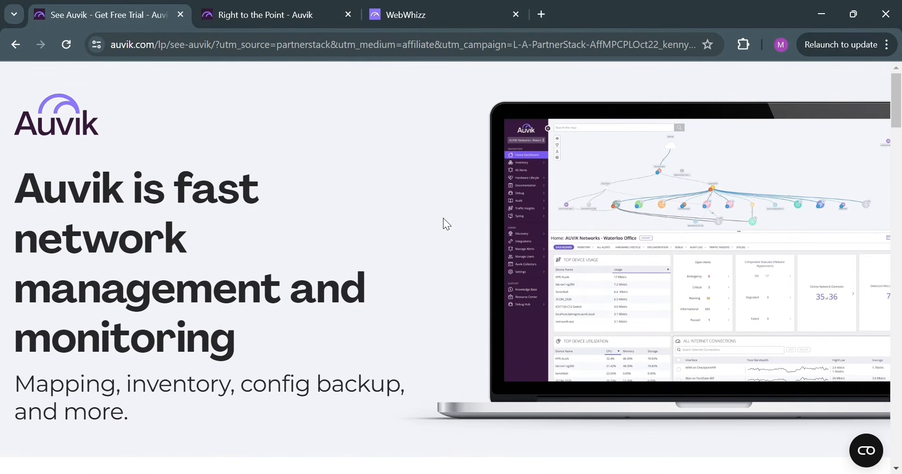
pyautogui.scroll(-12, 311, 247)
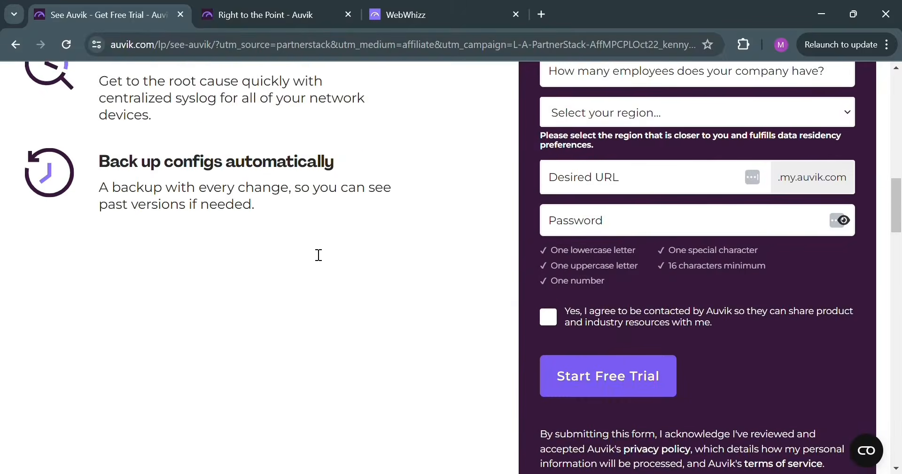
pyautogui.scroll(-8, 314, 253)
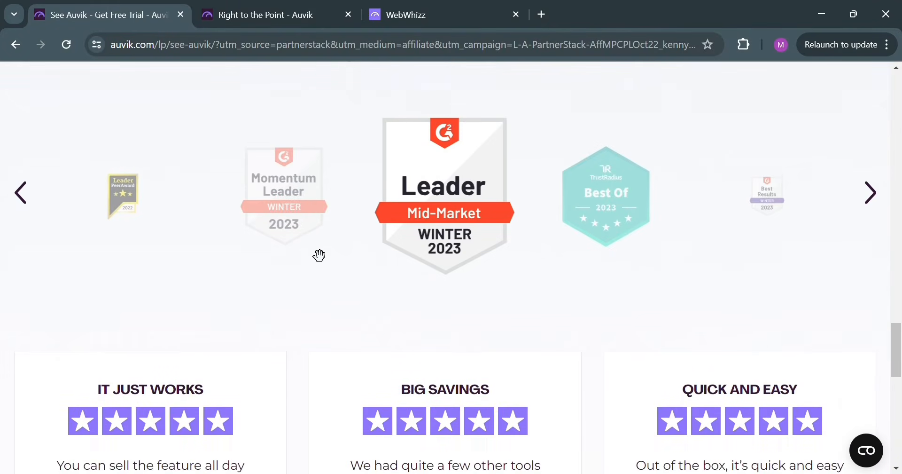
pyautogui.scroll(3, 319, 255)
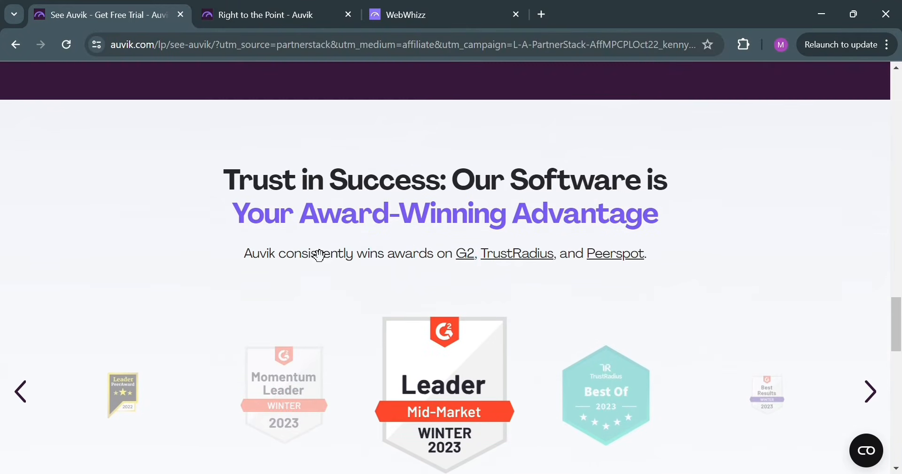
pyautogui.scroll(-4, 319, 254)
pyautogui.scroll(-9, 312, 249)
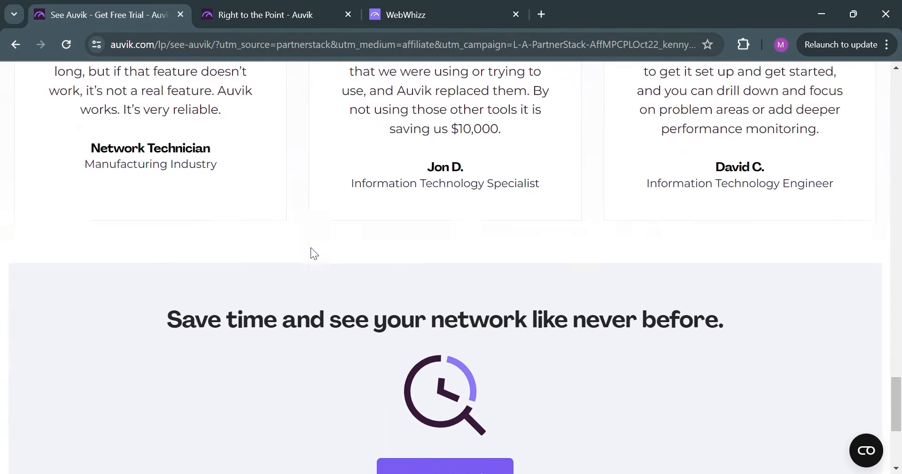
pyautogui.scroll(-4, 312, 252)
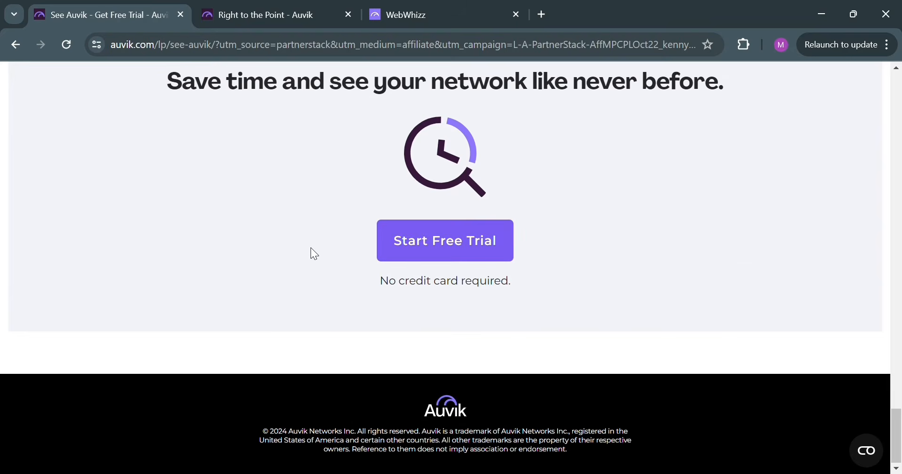
pyautogui.scroll(6, 311, 249)
pyautogui.scroll(3, 312, 249)
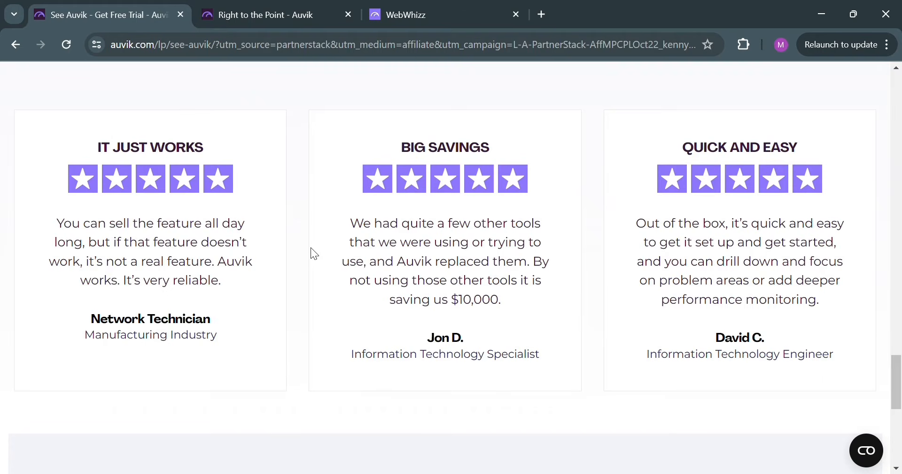
pyautogui.scroll(15, 311, 248)
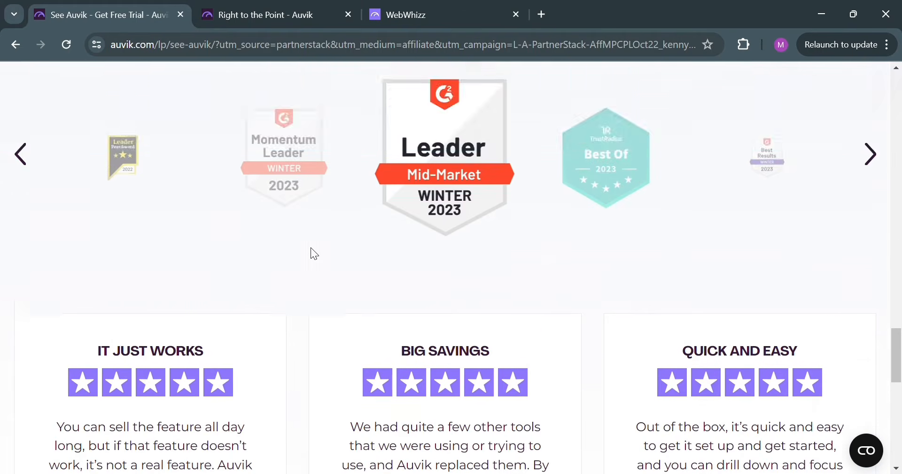
pyautogui.scroll(4, 311, 247)
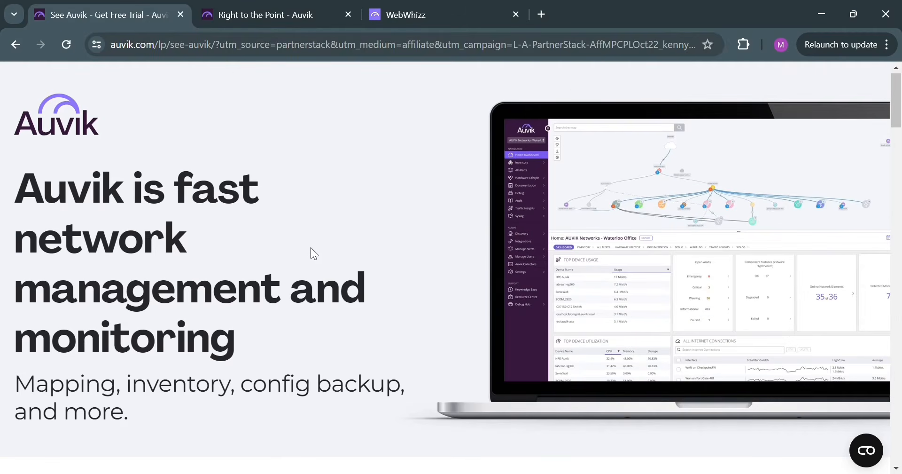
# - Review the feature list and 14-day trial sign-up fields, and agree to be contacted by Auvik
pyautogui.scroll(-6, 491, 326)
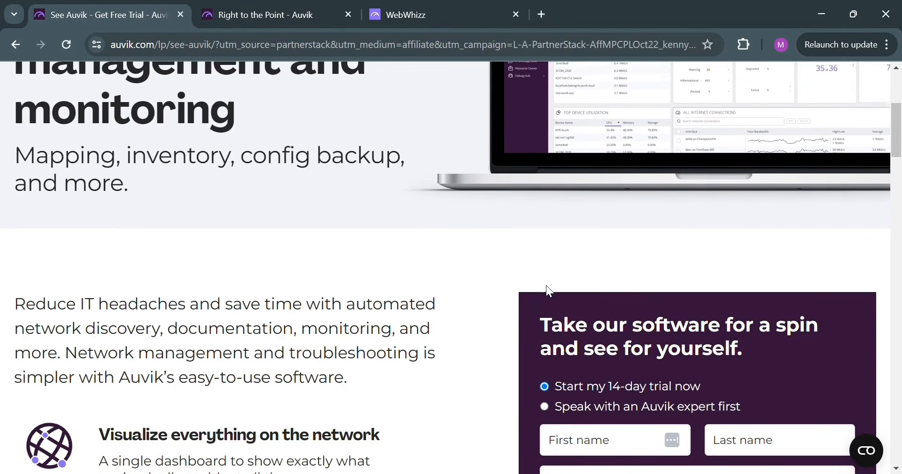
pyautogui.scroll(-3, 546, 286)
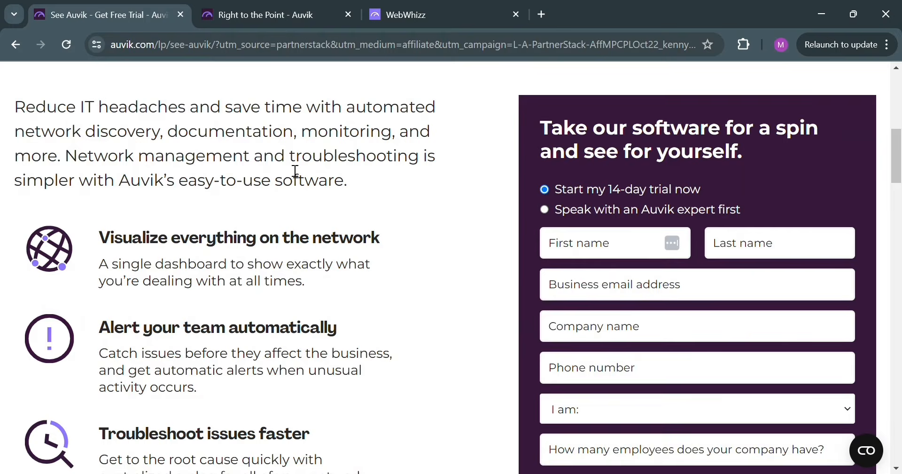
pyautogui.scroll(1, 295, 171)
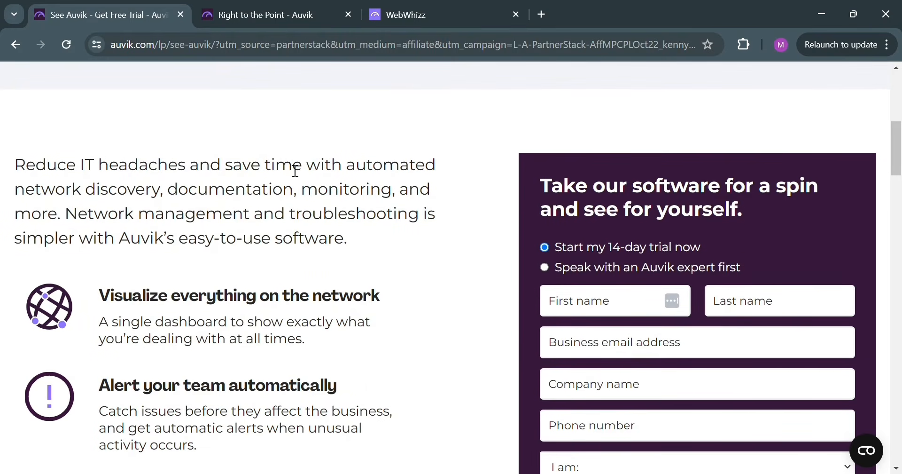
pyautogui.scroll(-2, 295, 170)
pyautogui.scroll(8, 294, 169)
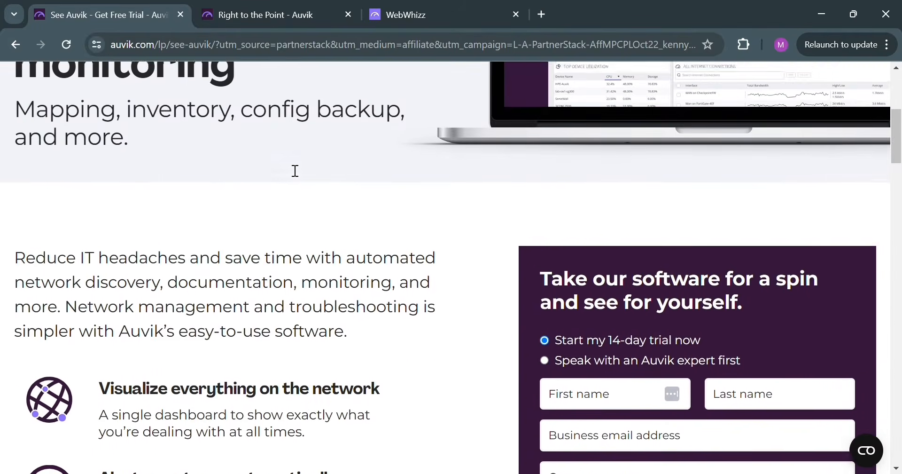
pyautogui.scroll(-20, 288, 165)
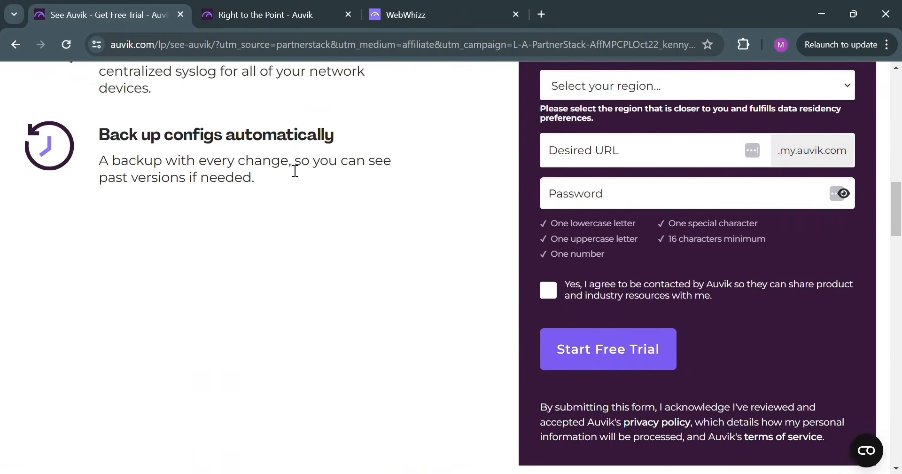
pyautogui.scroll(8, 535, 234)
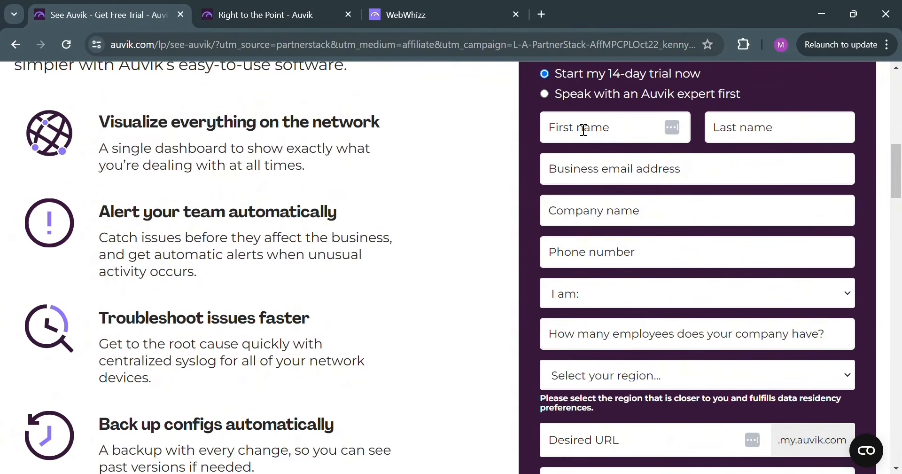
pyautogui.scroll(3, 671, 127)
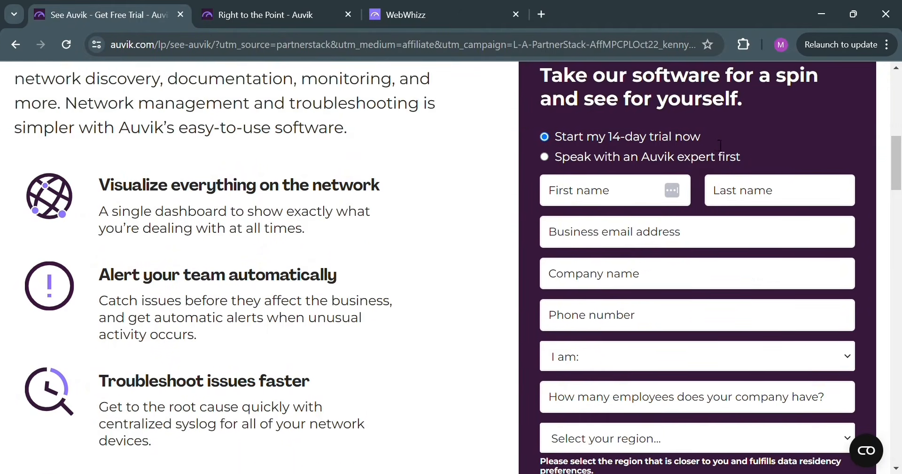
pyautogui.scroll(-3, 721, 146)
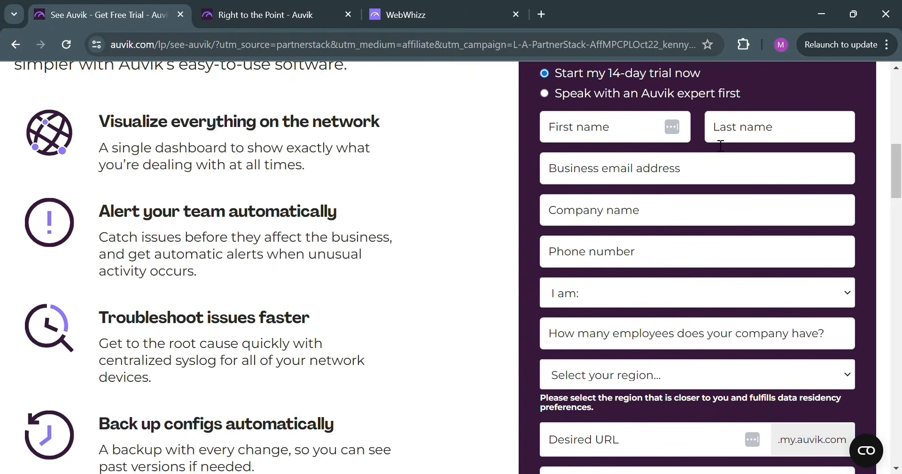
pyautogui.scroll(-5, 647, 224)
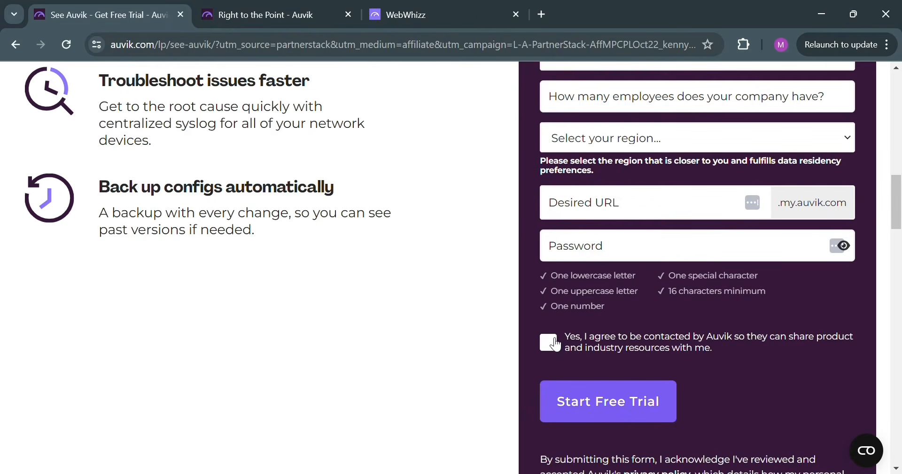
pyautogui.click(555, 343)
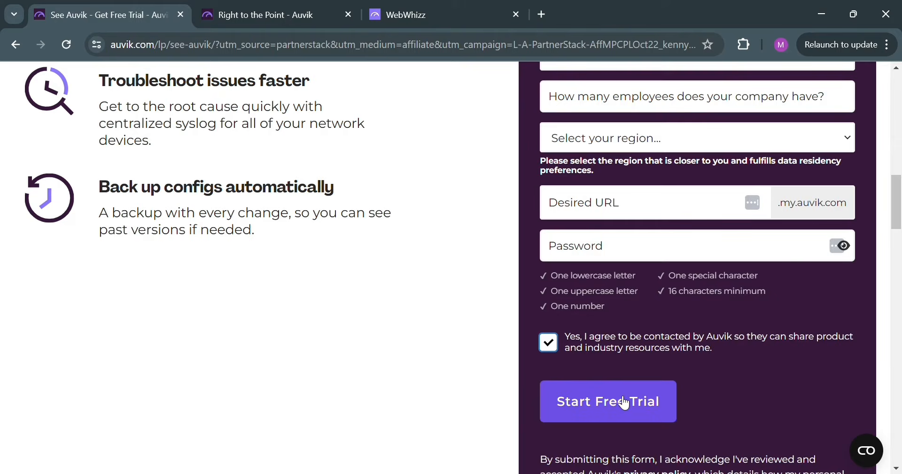
# - Check the trial form on the Right to the Point page, and exit the first-site setup guide in the WebWhizz account
pyautogui.click(301, 8)
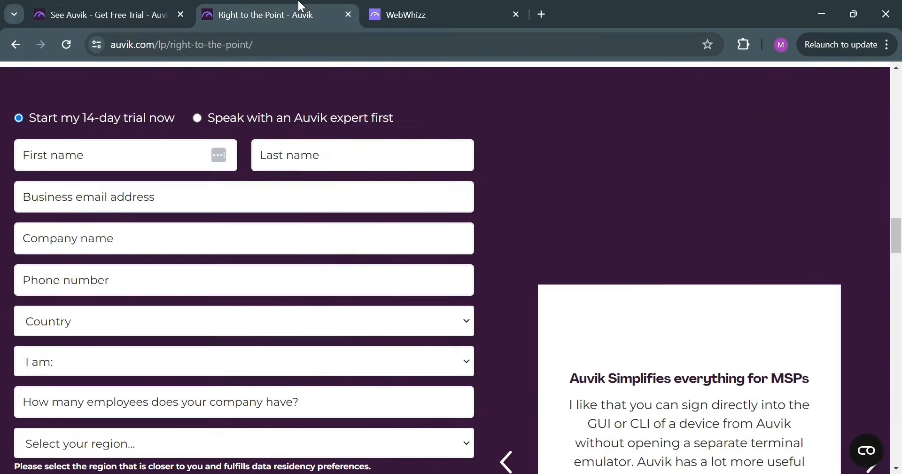
pyautogui.scroll(-10, 531, 209)
pyautogui.click(455, 7)
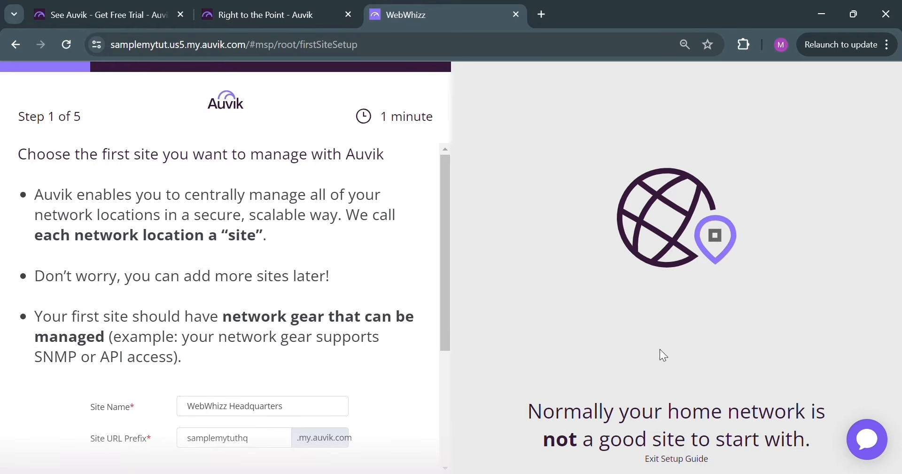
pyautogui.click(675, 459)
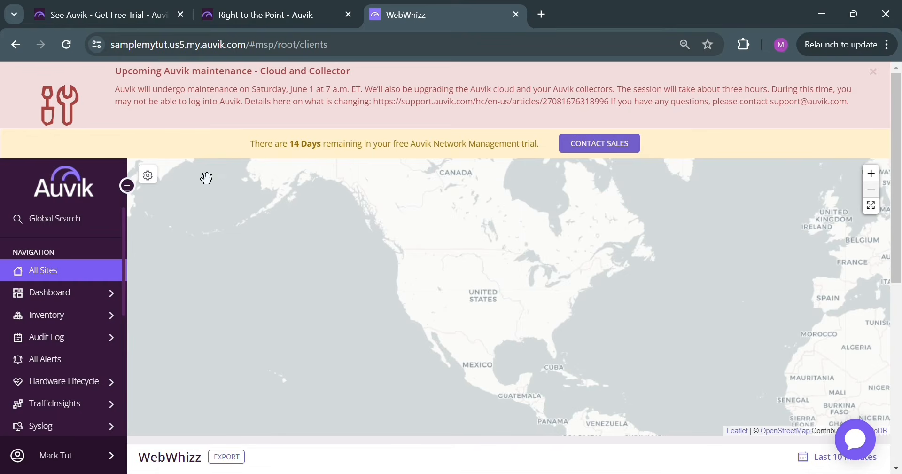
# - Examine the WebWhizz account's navigation entries, sites list and section options such as Hardware Lifecycle
pyautogui.scroll(-2, 121, 320)
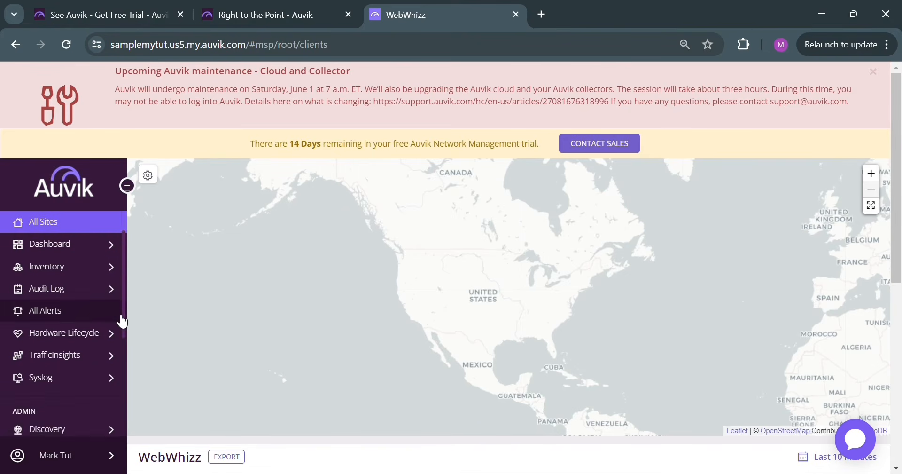
pyautogui.scroll(2, 121, 318)
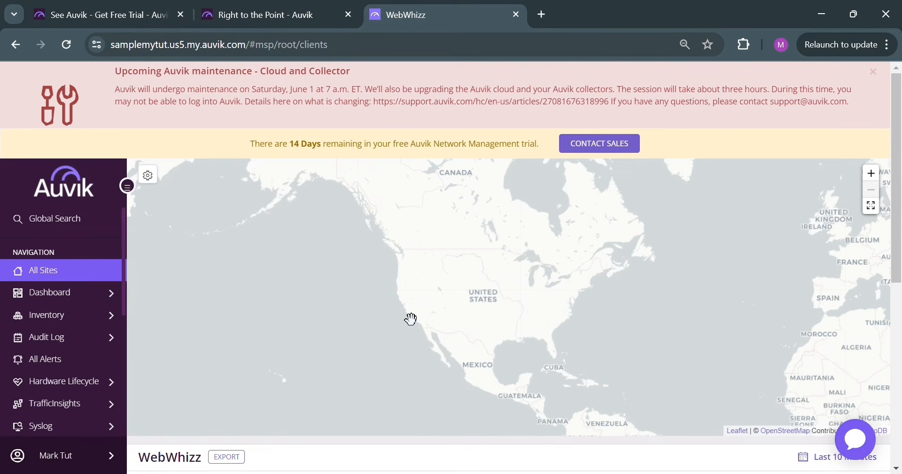
pyautogui.scroll(-6, 261, 350)
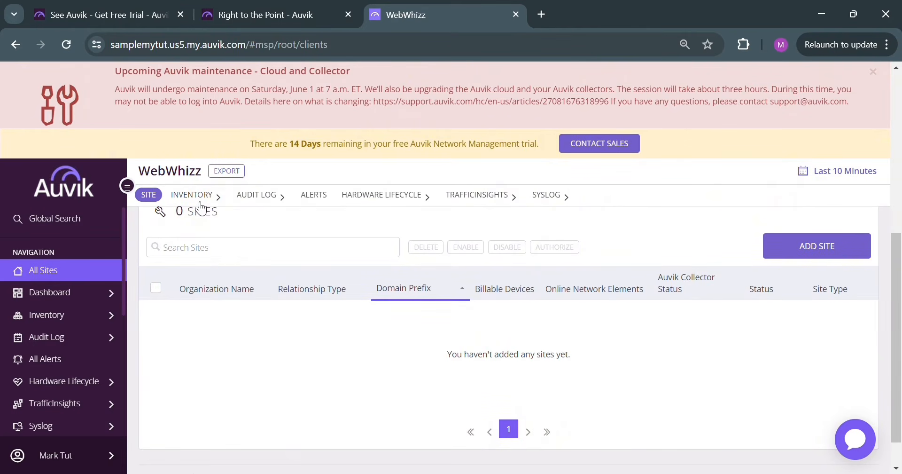
pyautogui.moveTo(245, 206)
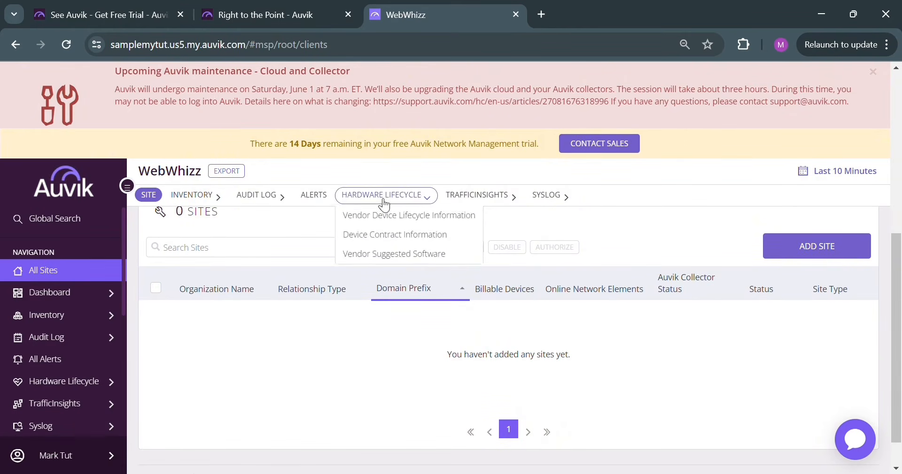
pyautogui.moveTo(578, 212)
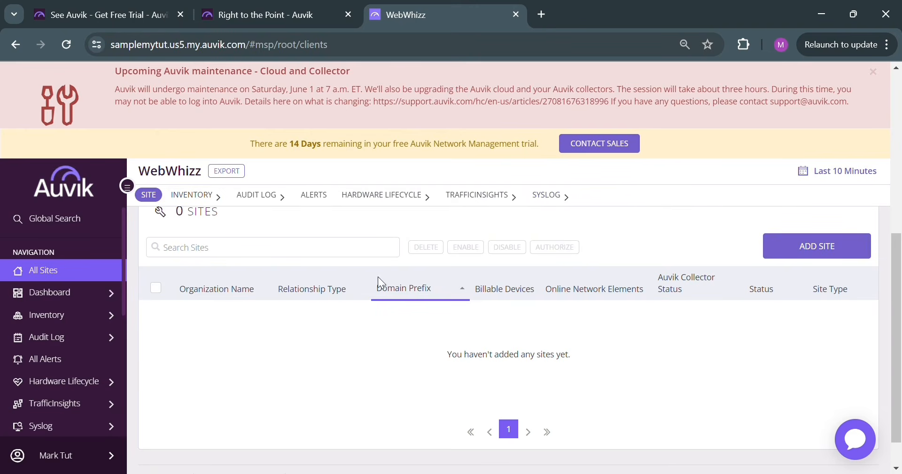
pyautogui.scroll(-1, 275, 357)
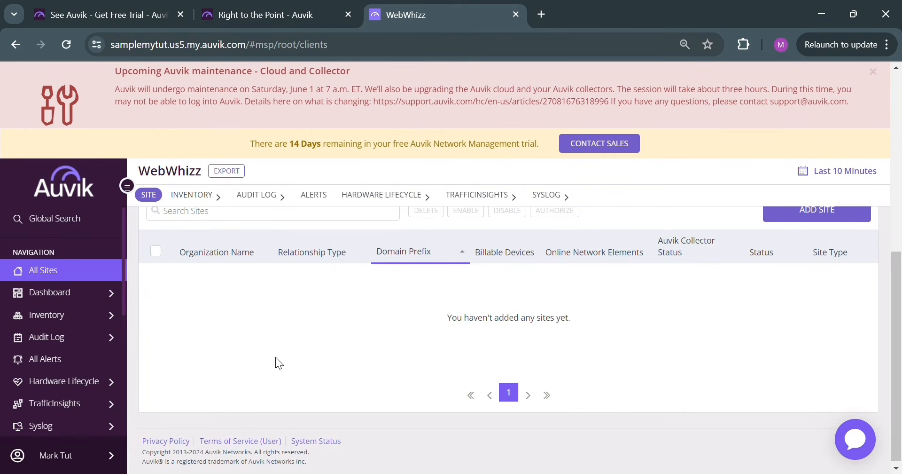
# - Start adding a new site to the WebWhizz account and bring its full site details form into view
pyautogui.scroll(1, 275, 356)
pyautogui.scroll(1, 276, 357)
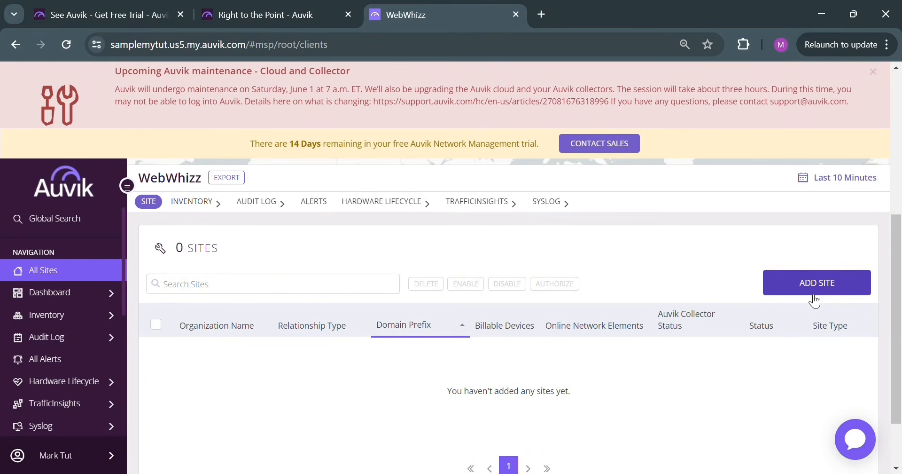
pyautogui.click(839, 285)
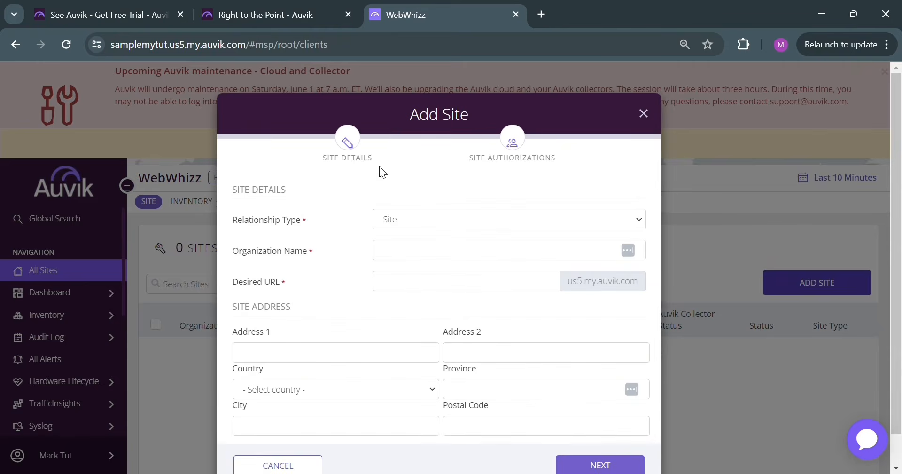
pyautogui.scroll(-1, 427, 225)
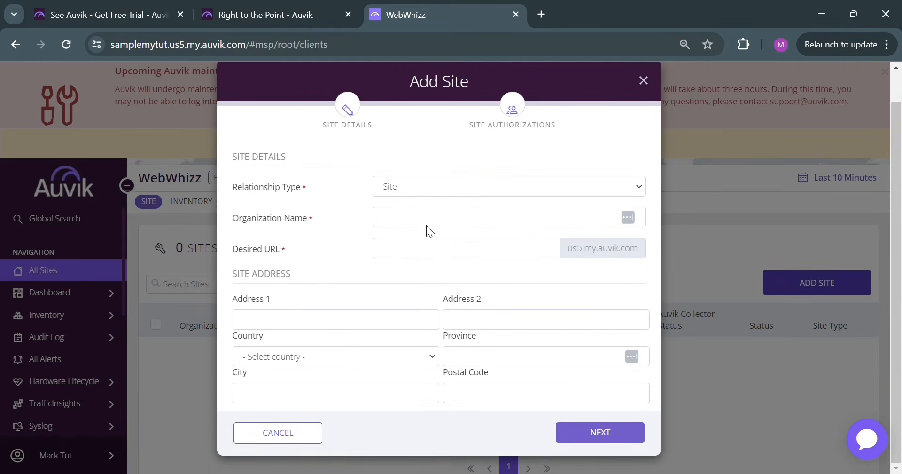
# - Close the Add Site form and review the Networks Dashboard panels for open alerts, offline collectors, network devices and internet connections
pyautogui.click(644, 82)
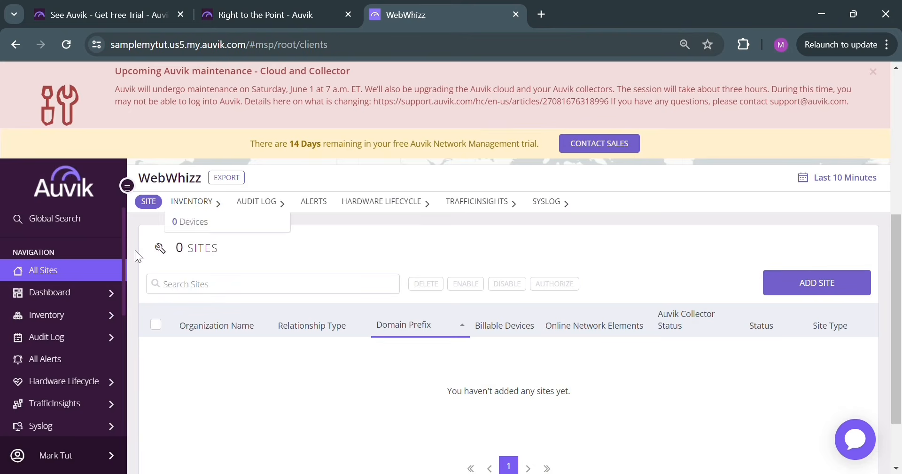
pyautogui.click(51, 296)
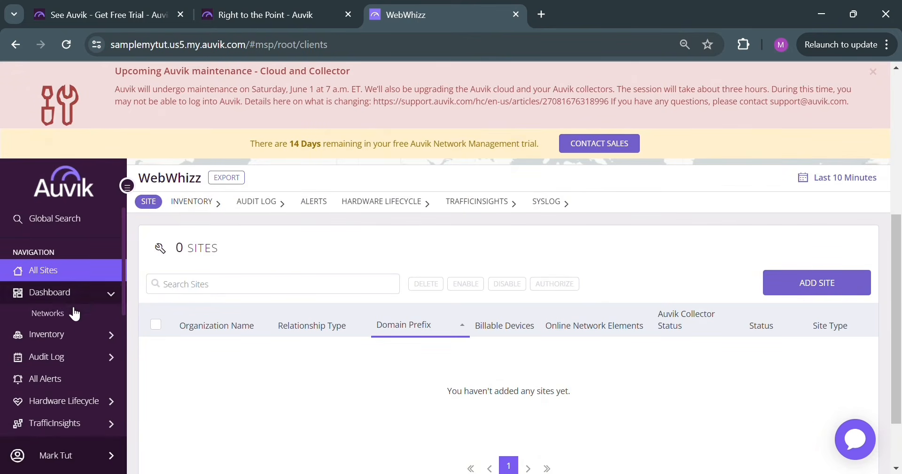
pyautogui.click(75, 323)
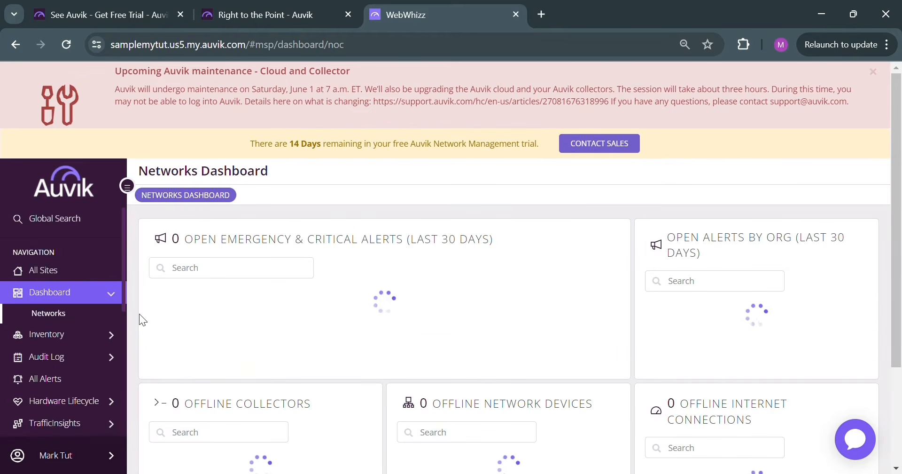
pyautogui.scroll(-2, 336, 314)
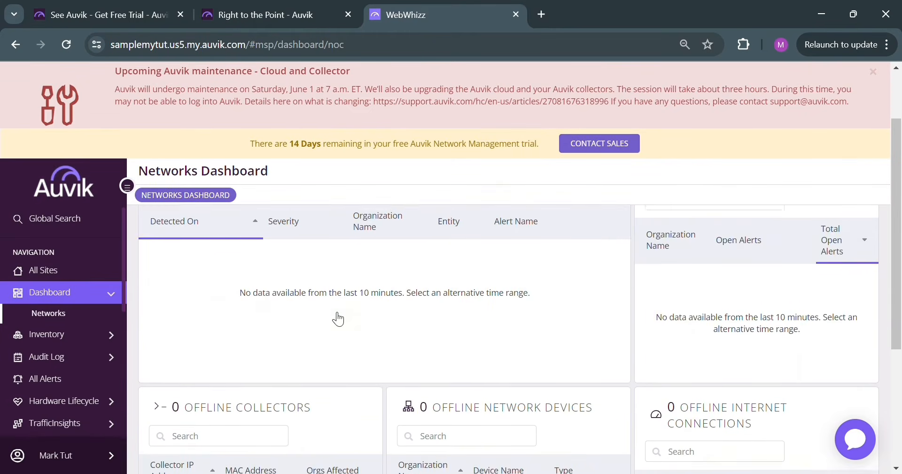
pyautogui.scroll(3, 338, 319)
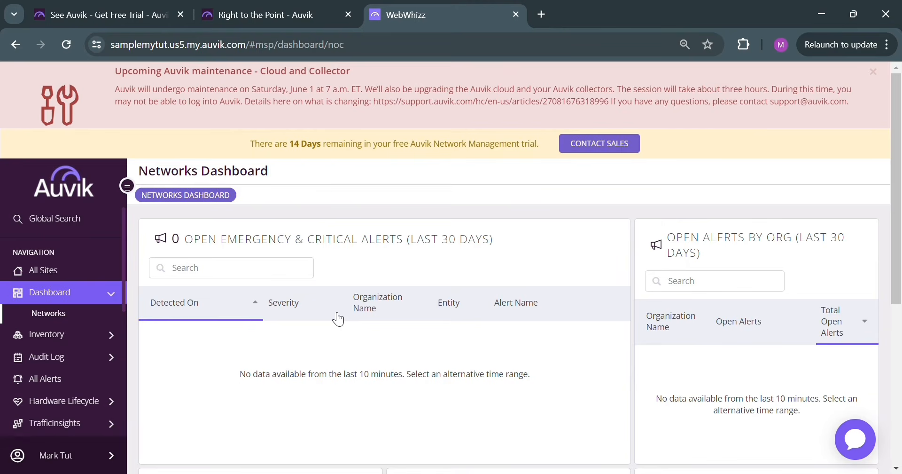
pyautogui.scroll(-4, 337, 319)
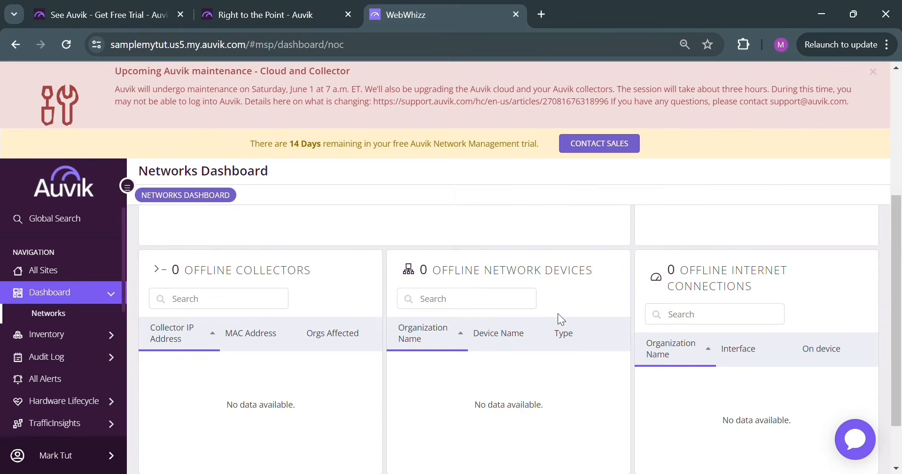
pyautogui.scroll(-1, 475, 351)
pyautogui.scroll(-1, 476, 351)
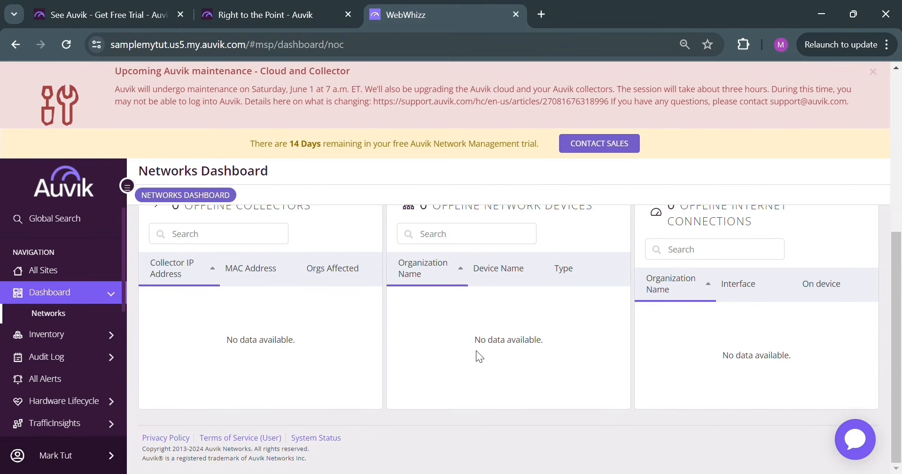
pyautogui.scroll(5, 508, 361)
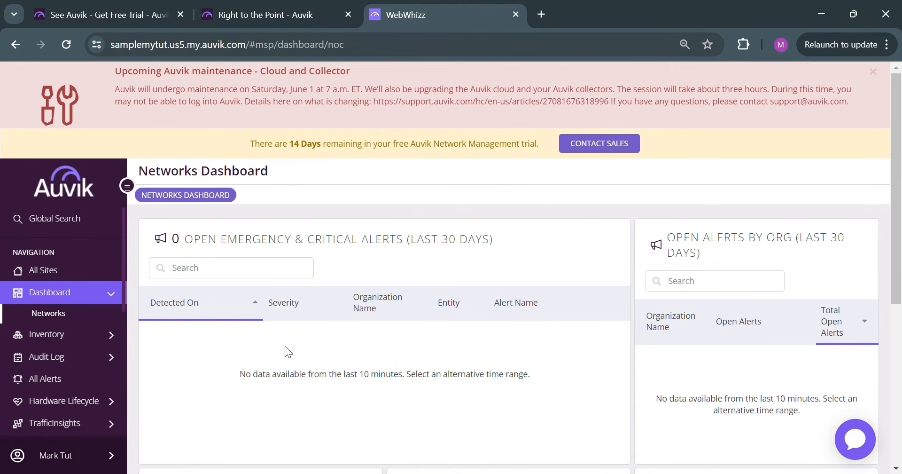
pyautogui.scroll(-5, 467, 374)
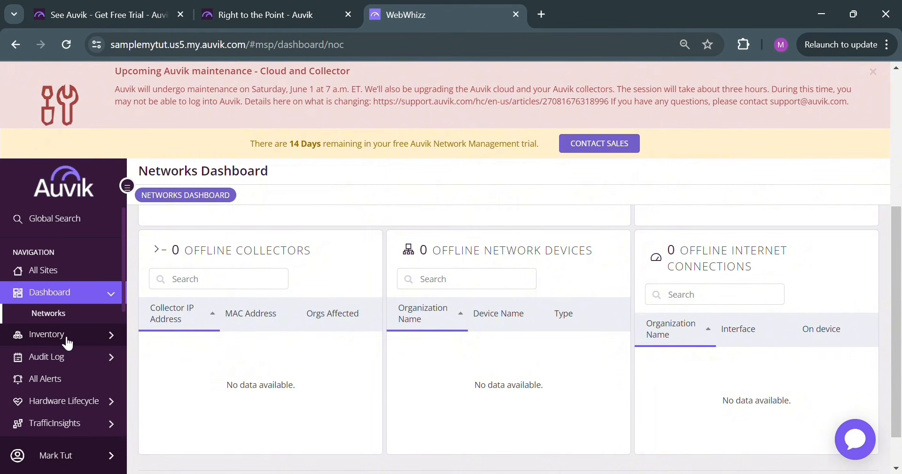
# - Review the All Devices inventory of the WebWhizz account and the device details its table tracks
pyautogui.click(69, 342)
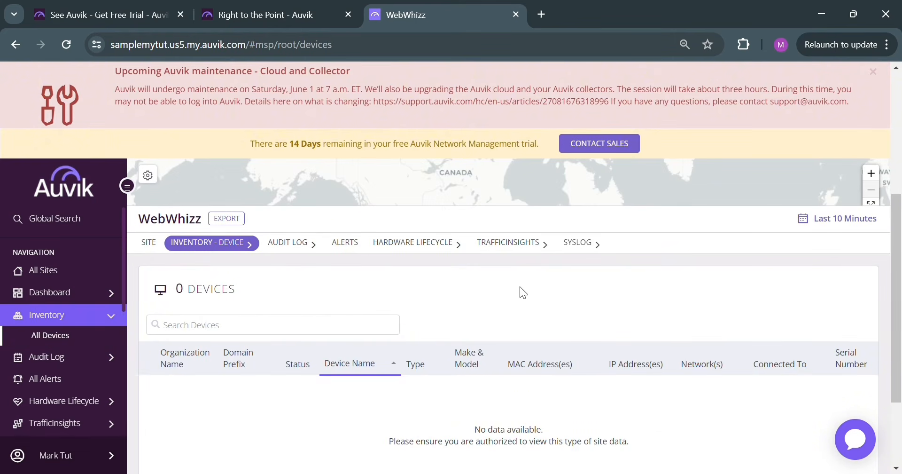
pyautogui.moveTo(327, 246)
pyautogui.scroll(-3, 588, 360)
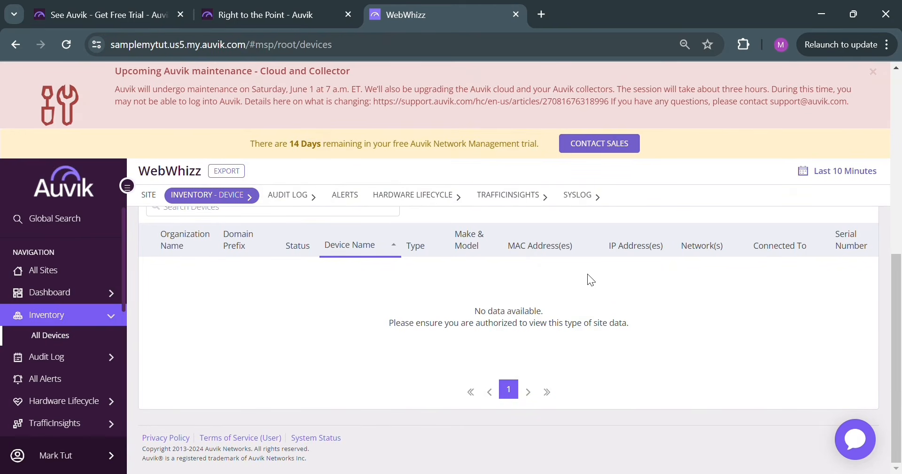
pyautogui.scroll(3, 749, 349)
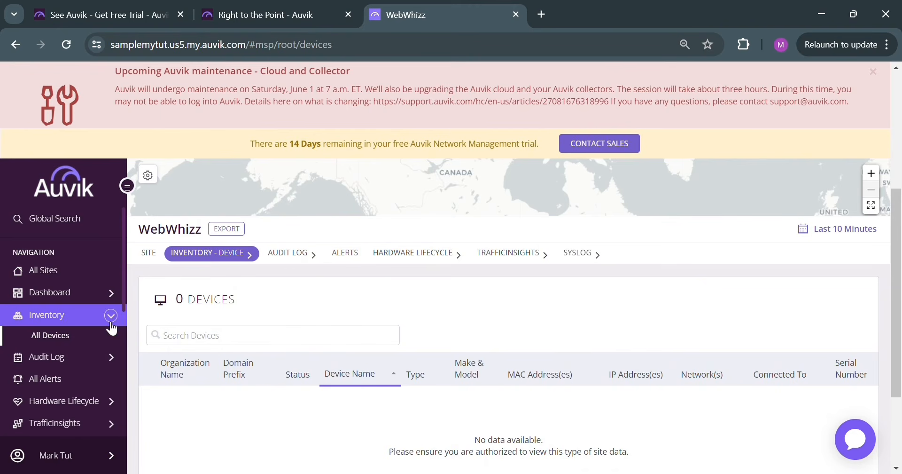
# - Examine the User Activity audit log, including its search, export option and table columns
pyautogui.click(85, 362)
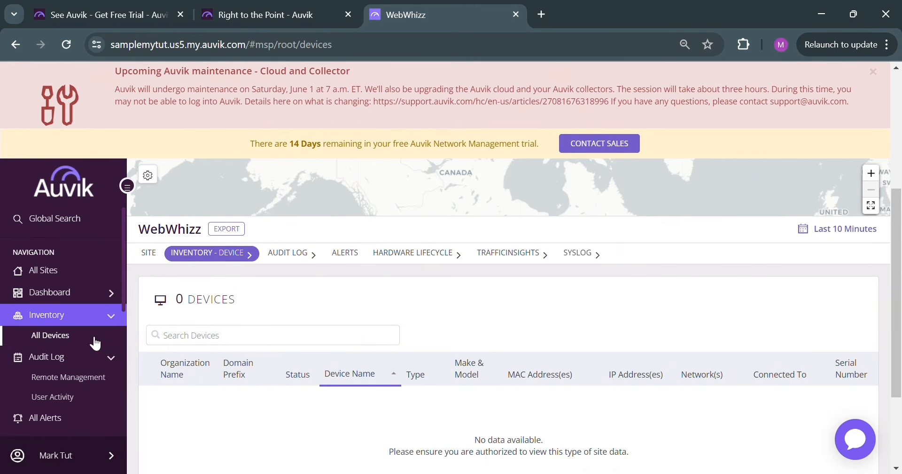
pyautogui.click(81, 361)
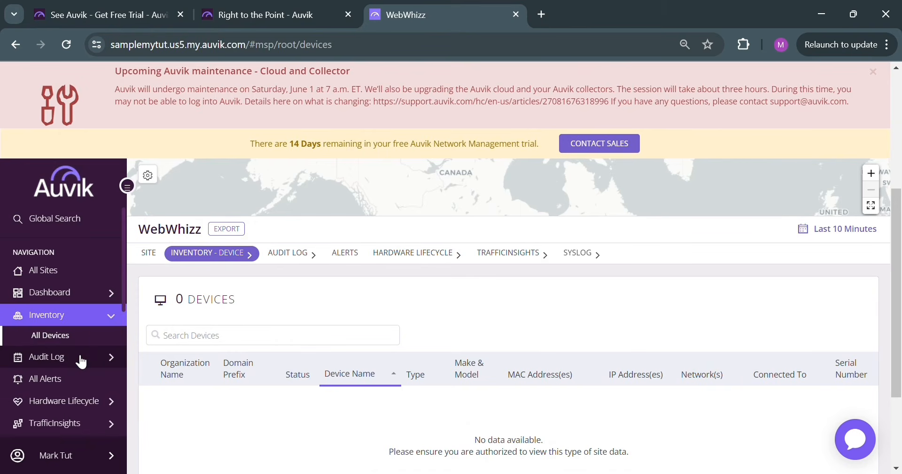
pyautogui.click(81, 360)
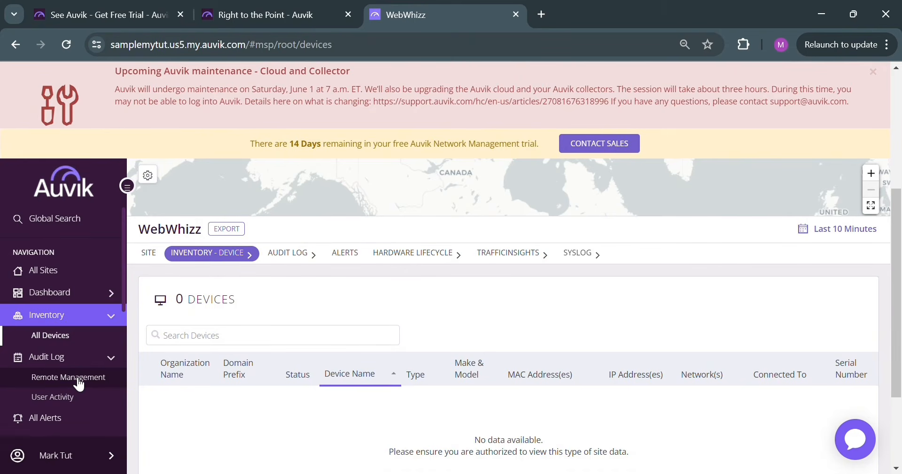
pyautogui.click(79, 397)
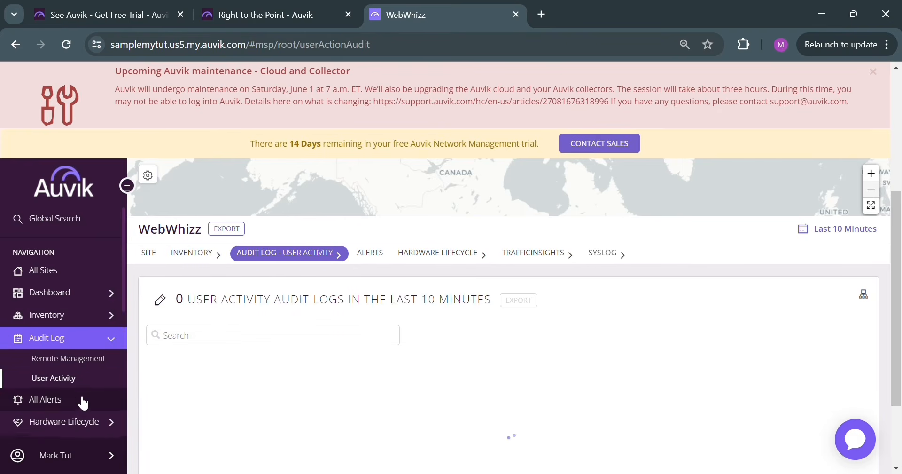
pyautogui.scroll(-2, 417, 383)
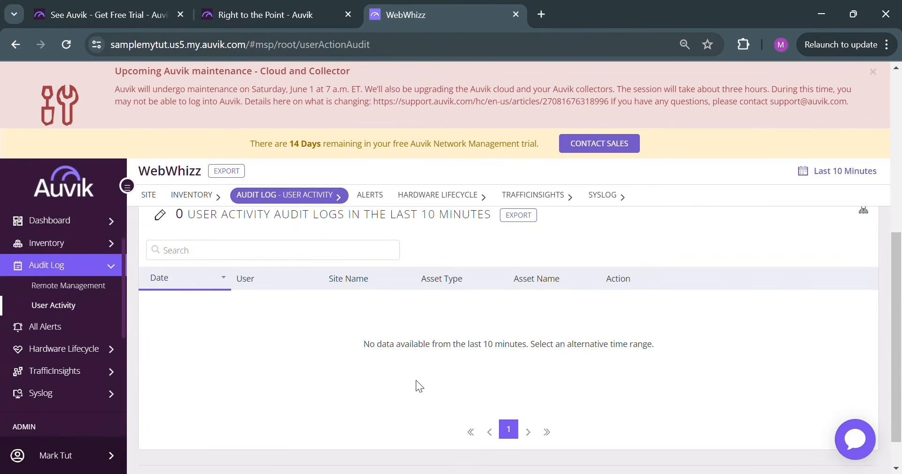
pyautogui.scroll(2, 419, 385)
pyautogui.scroll(-2, 417, 382)
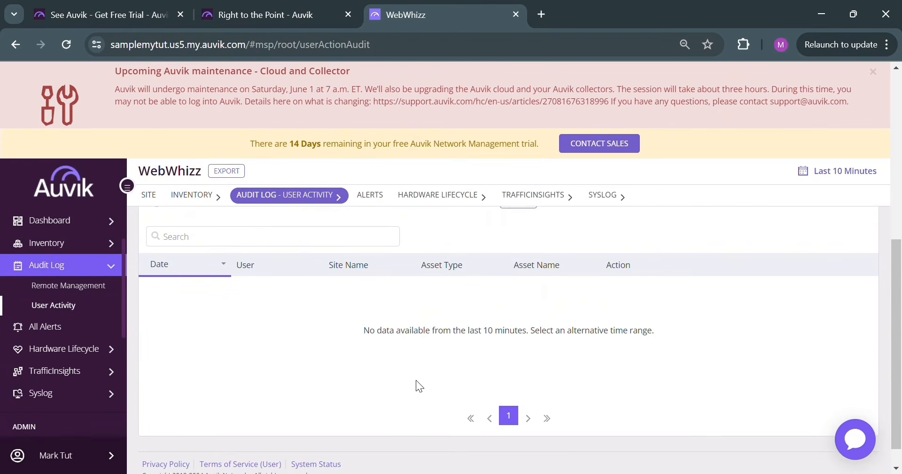
pyautogui.scroll(1, 415, 379)
pyautogui.scroll(3, 338, 360)
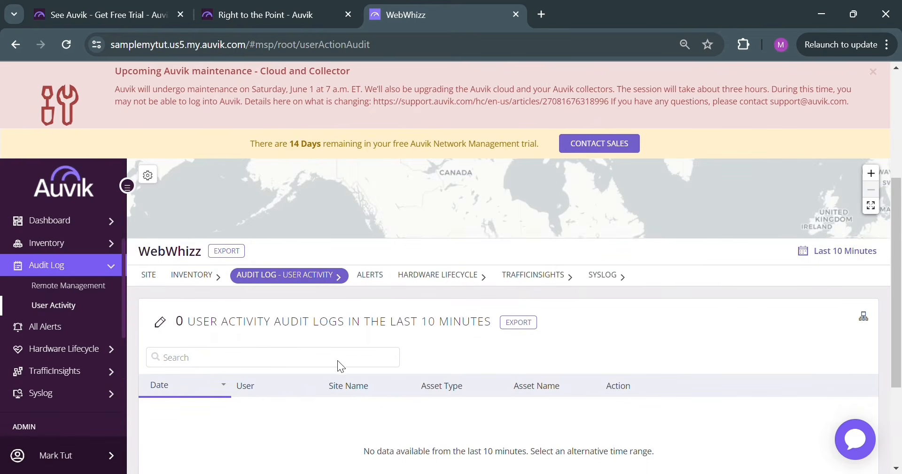
pyautogui.scroll(-2, 337, 360)
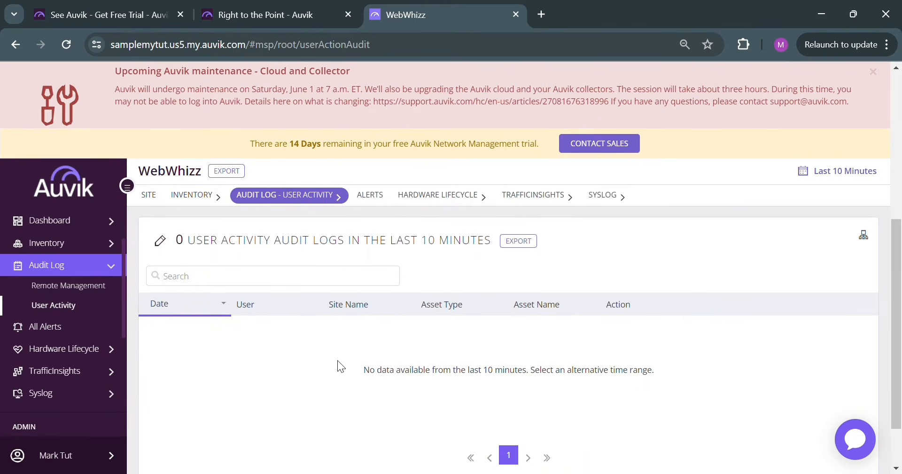
# - Review the account's alerts page, including the alerts timeline and the alert table columns
pyautogui.click(374, 197)
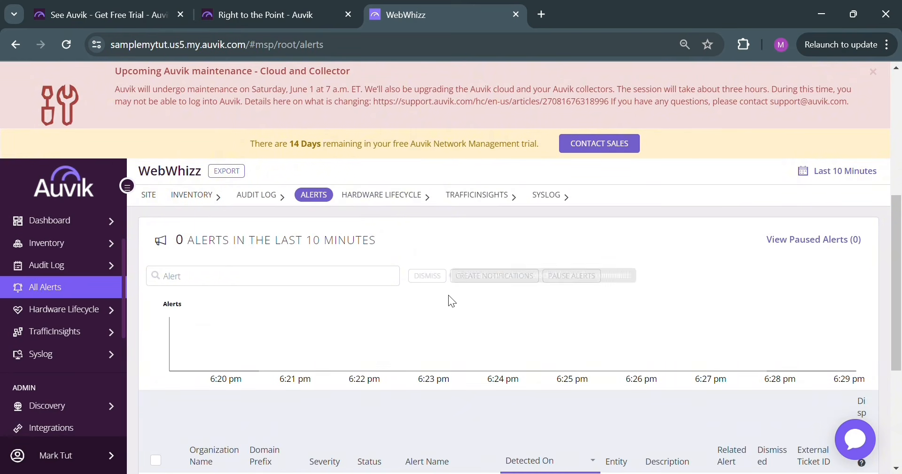
pyautogui.scroll(-2, 477, 351)
pyautogui.scroll(-1, 477, 350)
pyautogui.scroll(9, 476, 350)
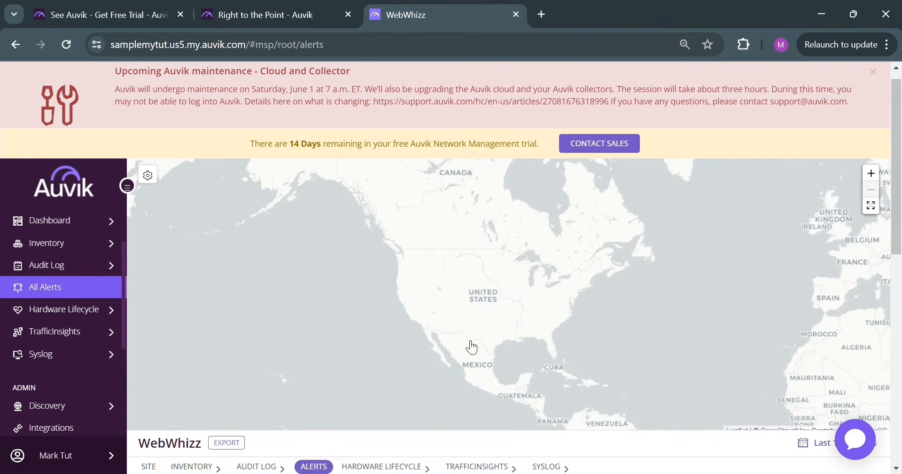
pyautogui.scroll(-7, 476, 351)
pyautogui.scroll(-2, 476, 351)
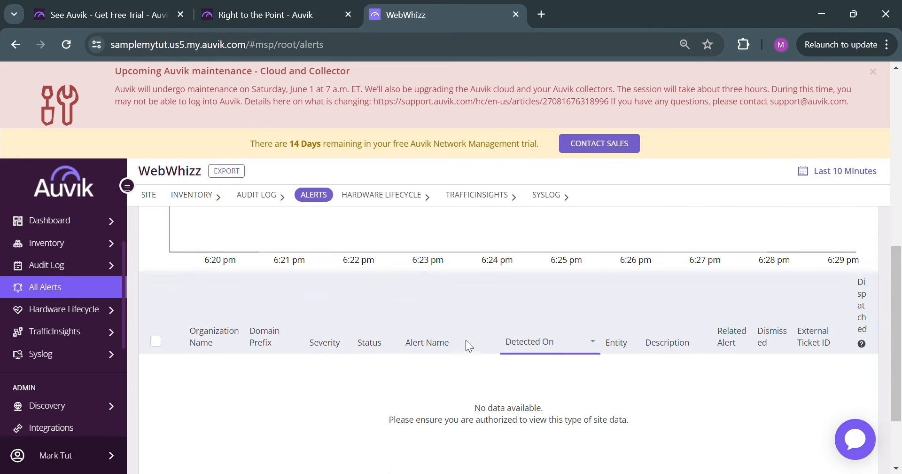
pyautogui.scroll(1, 468, 346)
# - Check the Vendor Device Lifecycle Information table under Hardware Lifecycle and the TrafficInsights summary
pyautogui.click(400, 197)
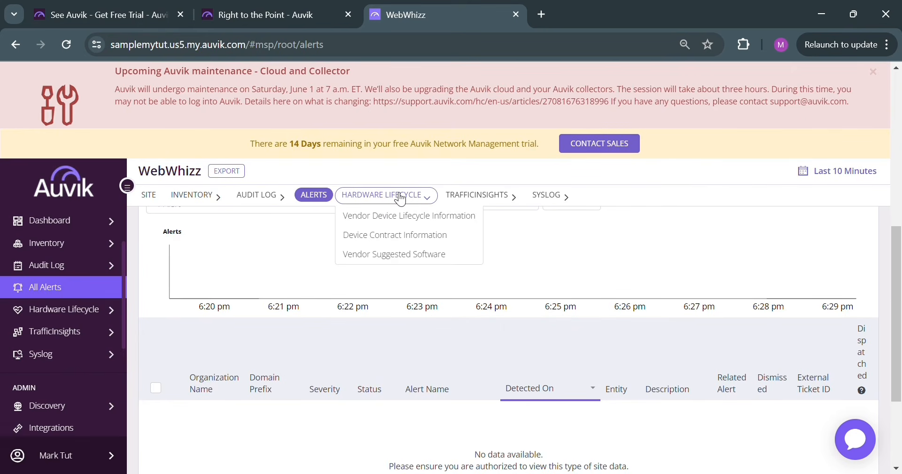
pyautogui.click(400, 198)
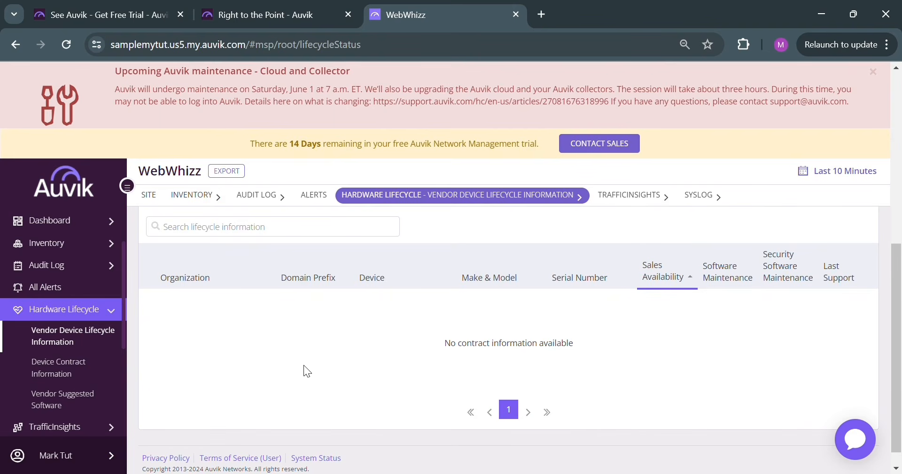
pyautogui.scroll(-2, 90, 371)
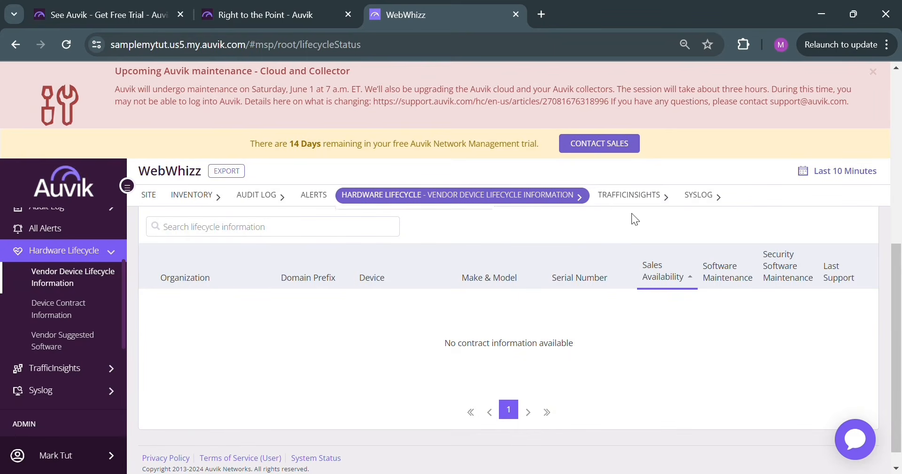
pyautogui.moveTo(637, 202)
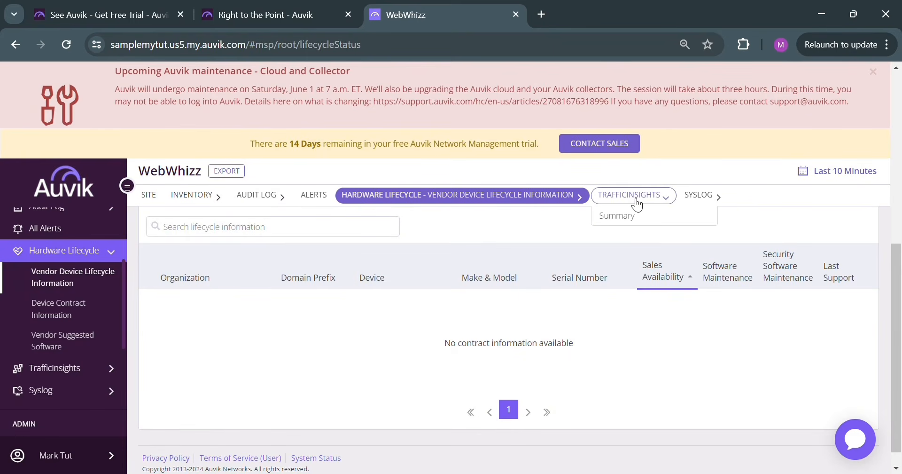
pyautogui.click(637, 203)
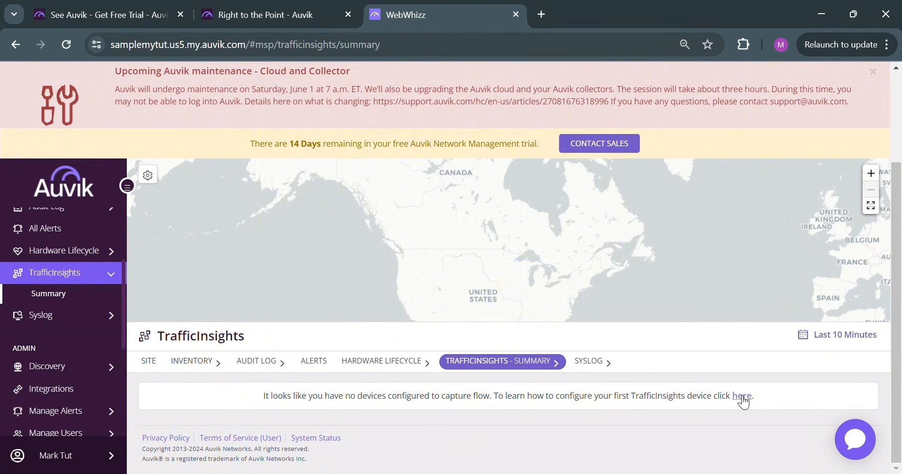
pyautogui.moveTo(466, 375)
# - Review the Syslog summary by site and the Syslog archive requirements for connecting an AWS S3 bucket
pyautogui.click(95, 320)
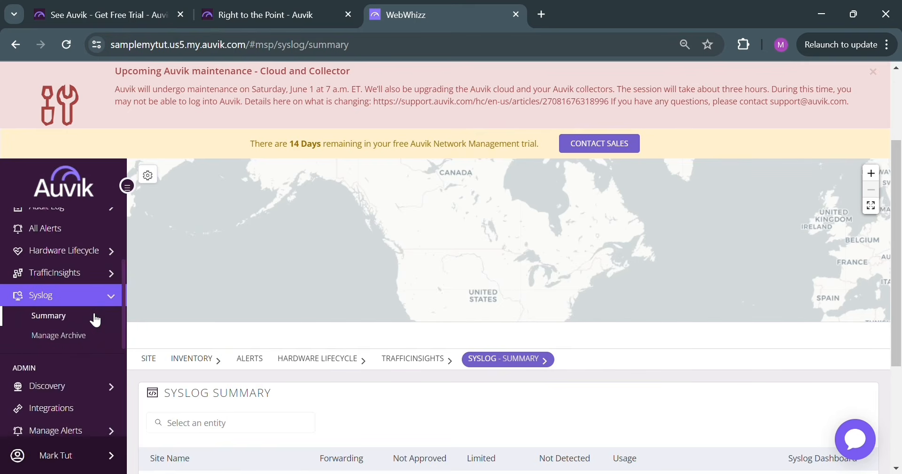
pyautogui.scroll(-3, 384, 396)
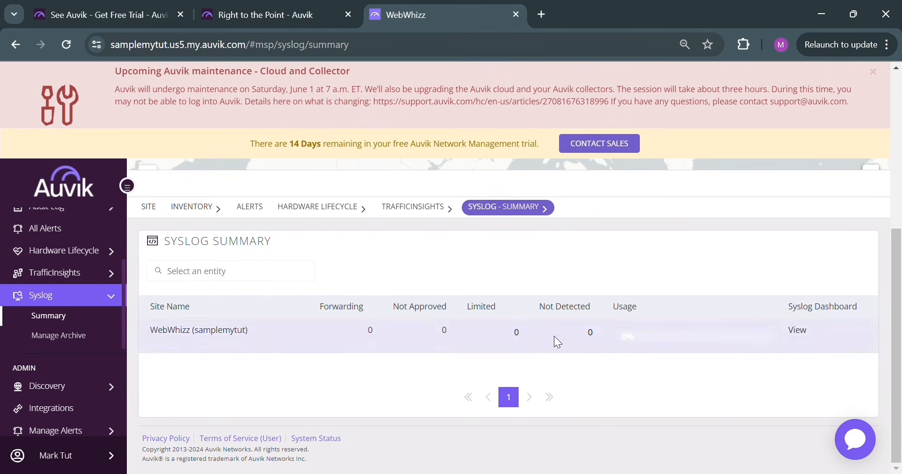
pyautogui.click(65, 336)
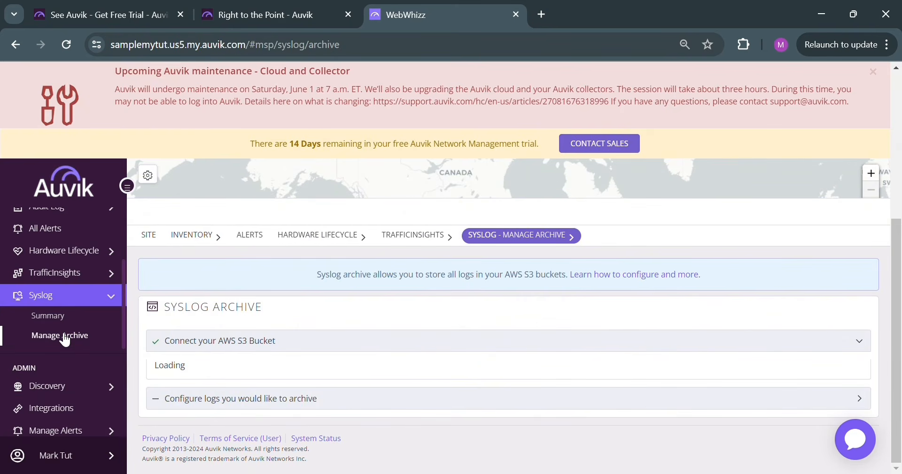
pyautogui.scroll(-3, 268, 388)
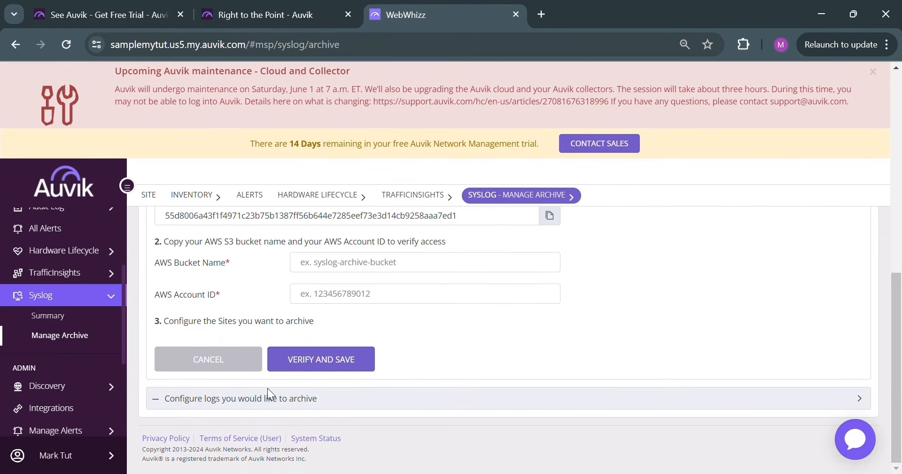
pyautogui.scroll(2, 267, 388)
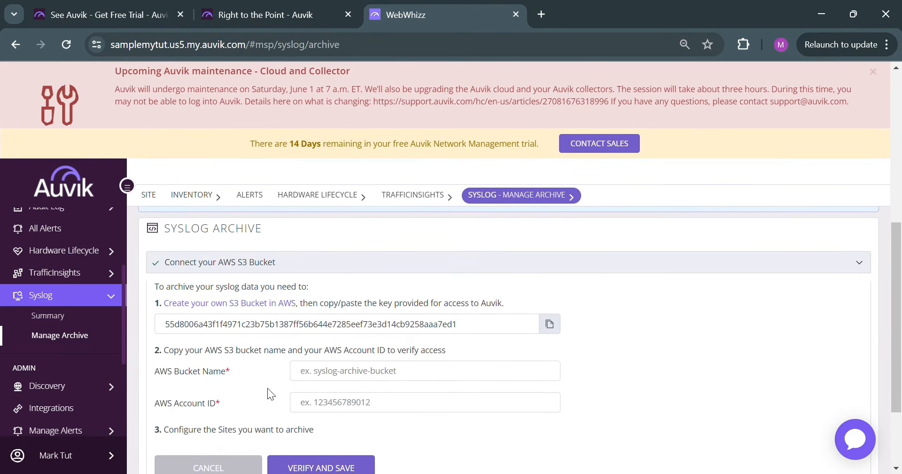
# - Show the SNMP credentials under Discovery's credential management in the admin section
pyautogui.scroll(-4, 71, 423)
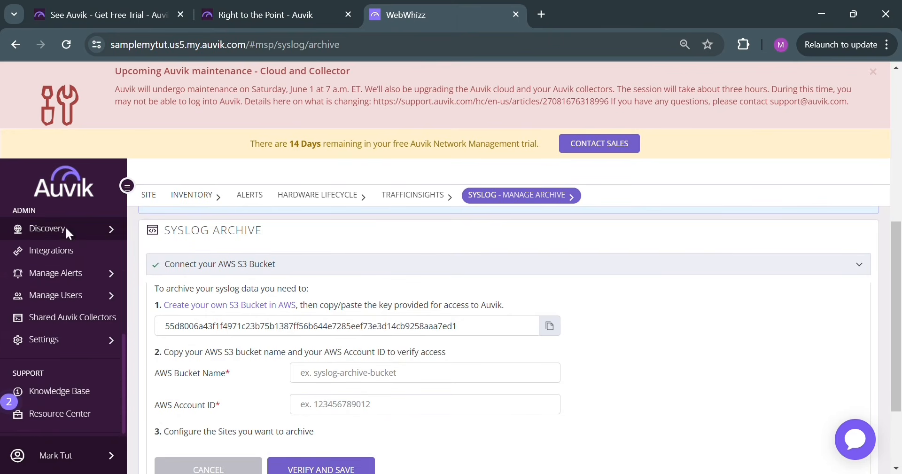
pyautogui.click(68, 228)
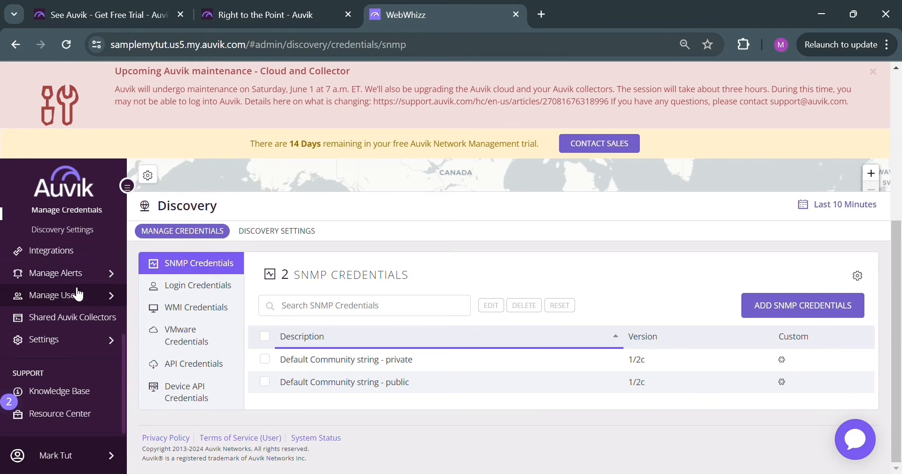
# - Check the admin section's Integrations overview and the option for adding an integration
pyautogui.scroll(2, 81, 289)
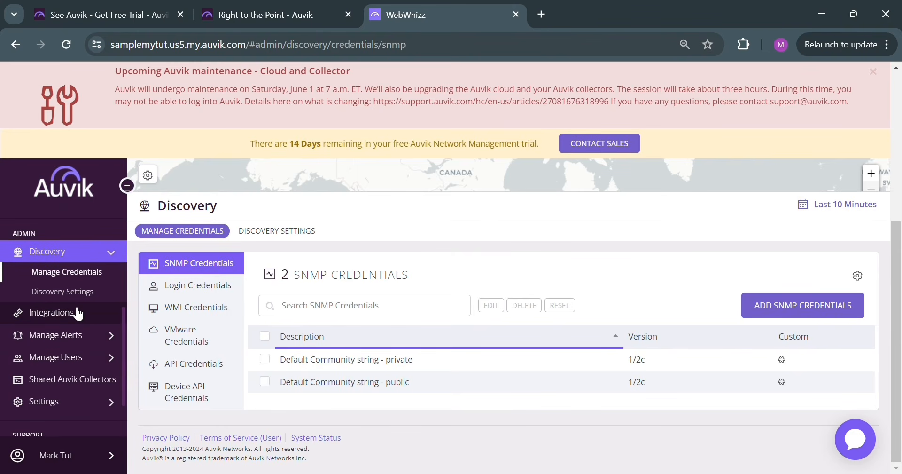
pyautogui.click(78, 314)
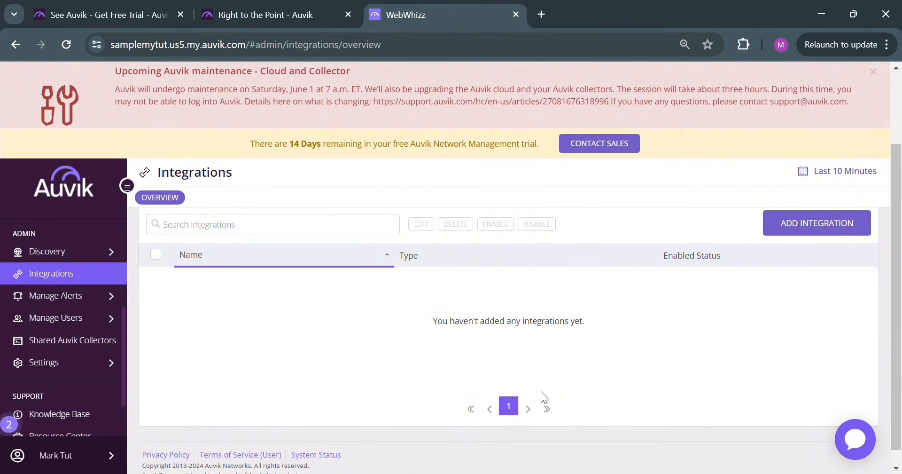
pyautogui.click(836, 225)
# - Review the alert definitions under Manage Alerts, including severities and trigger conditions, and check the option for adding an alert
pyautogui.click(71, 303)
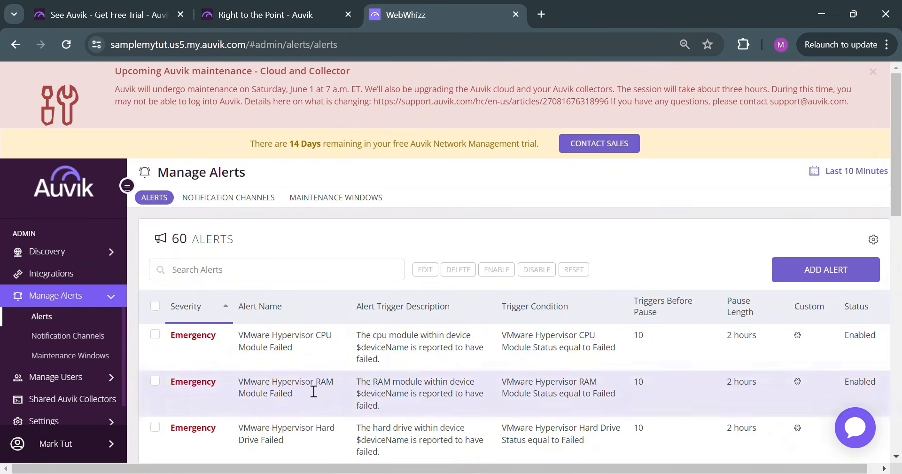
pyautogui.scroll(-1, 352, 394)
pyautogui.scroll(-2, 353, 395)
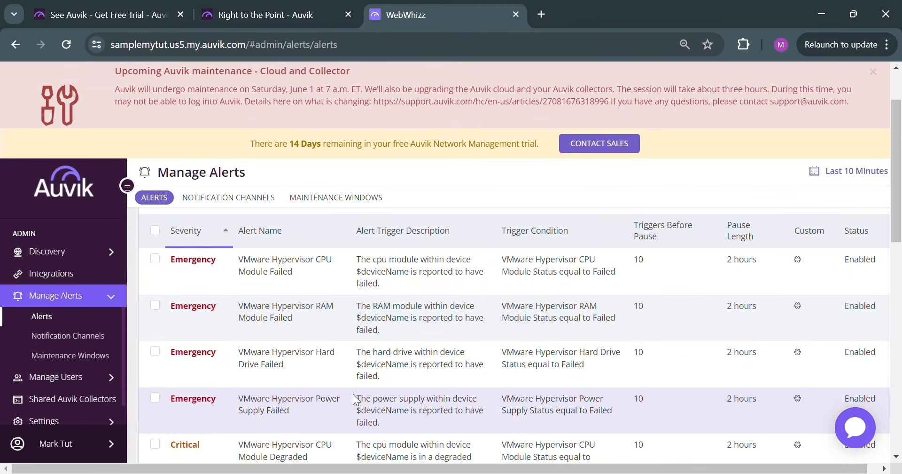
pyautogui.scroll(-6, 356, 400)
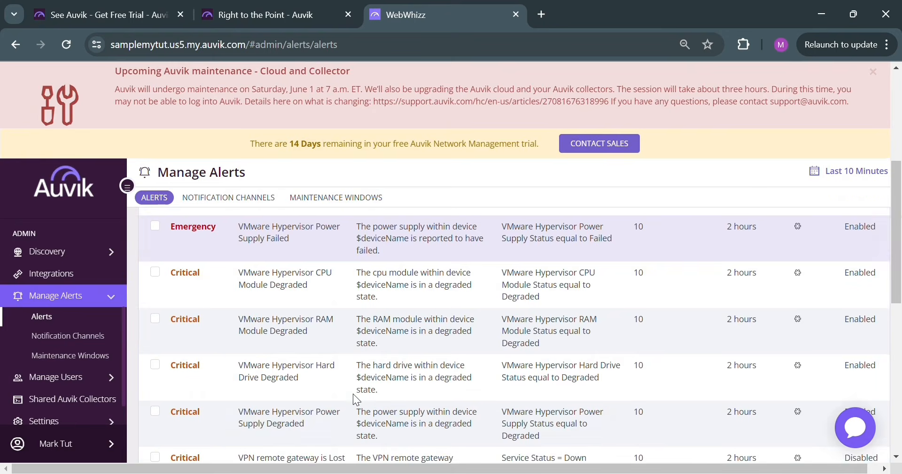
pyautogui.scroll(-5, 356, 399)
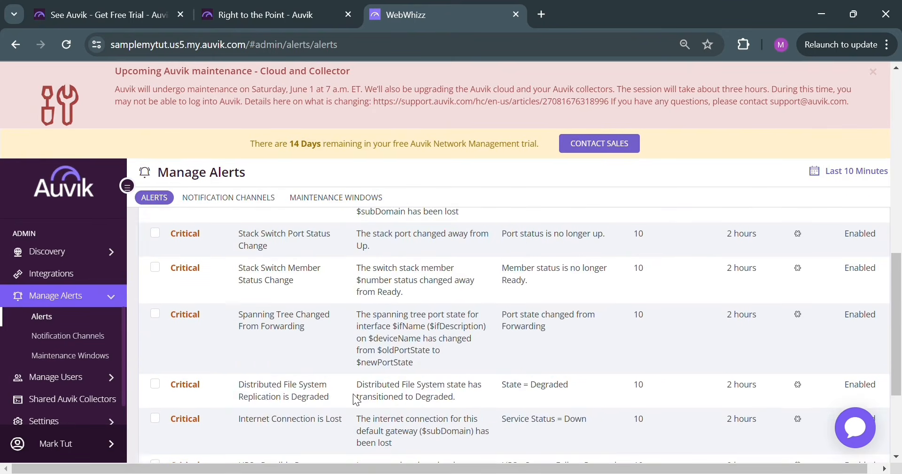
pyautogui.scroll(10, 354, 394)
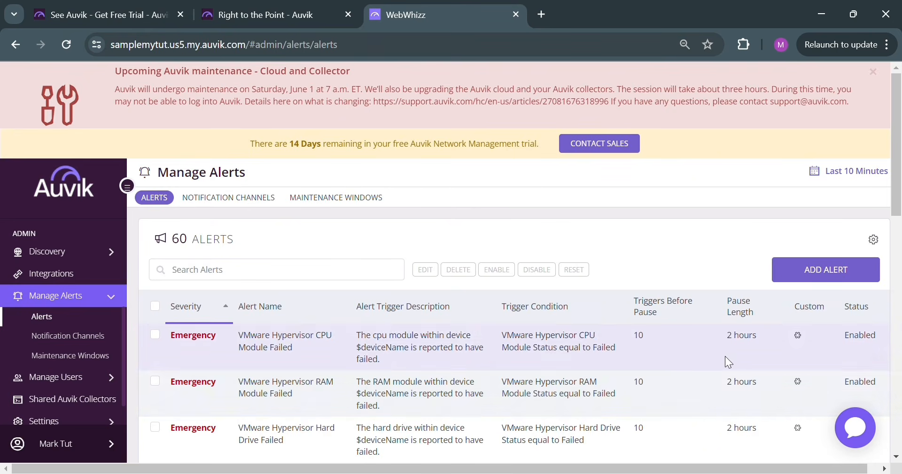
pyautogui.click(808, 278)
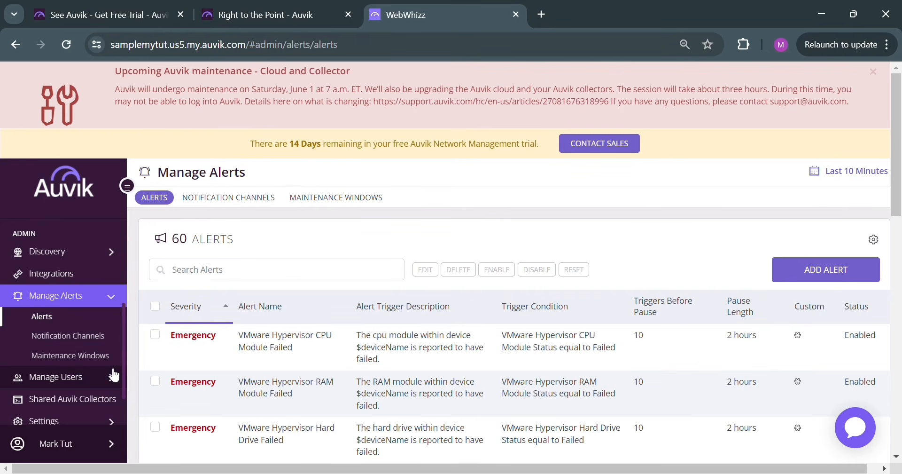
# - Review the user list and invitations under Manage Users, view the Invite New Users form, and cancel it
pyautogui.click(54, 381)
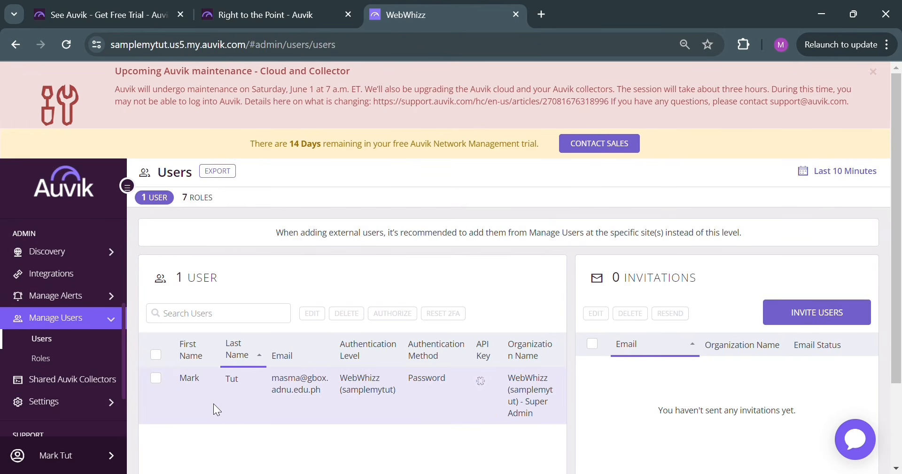
pyautogui.scroll(-2, 320, 388)
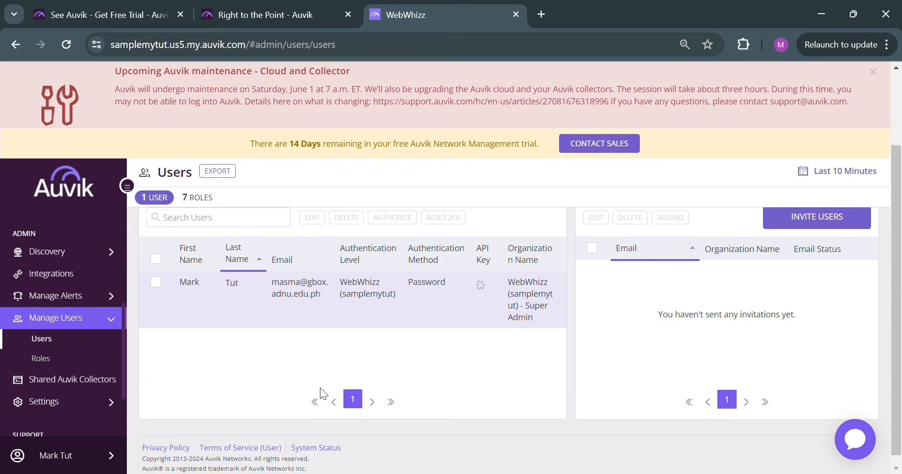
pyautogui.scroll(2, 320, 387)
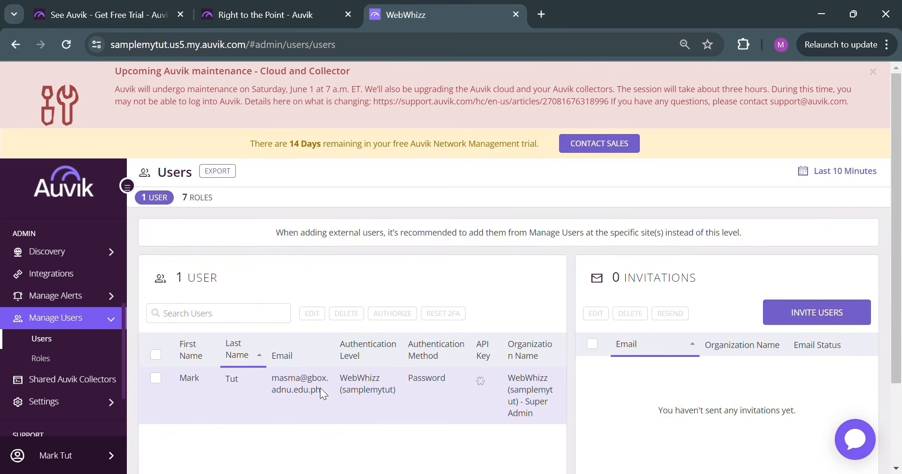
pyautogui.click(833, 323)
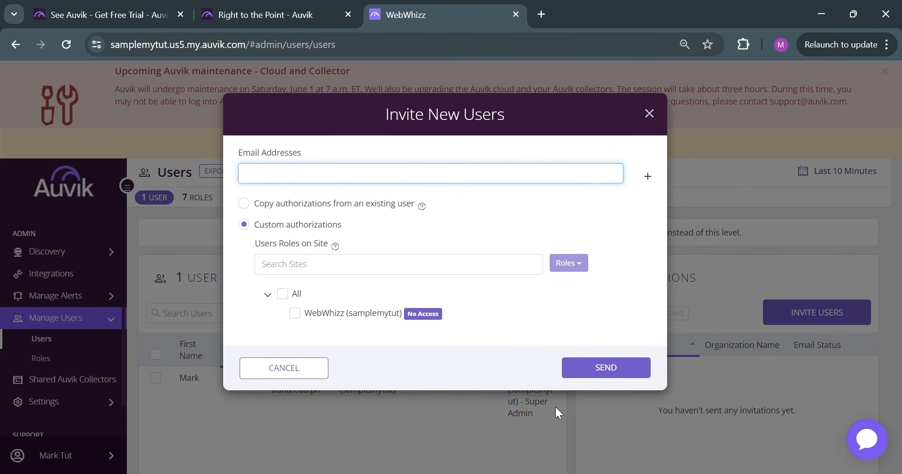
pyautogui.click(283, 368)
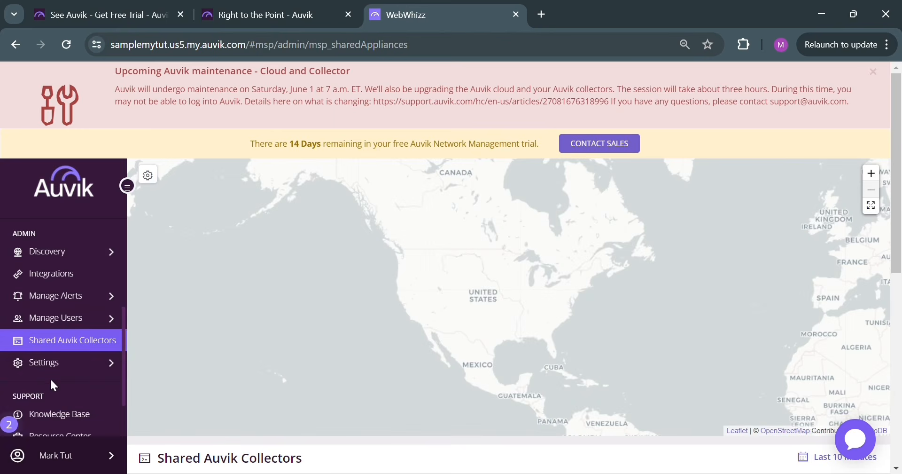
# - Review the Shared Auvik Collectors page and its collector table columns
pyautogui.scroll(-5, 322, 389)
pyautogui.scroll(-3, 322, 389)
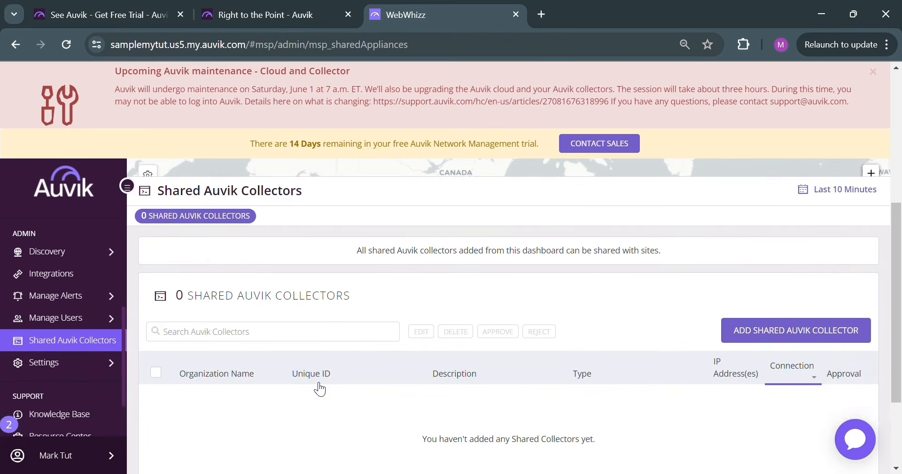
pyautogui.scroll(5, 317, 387)
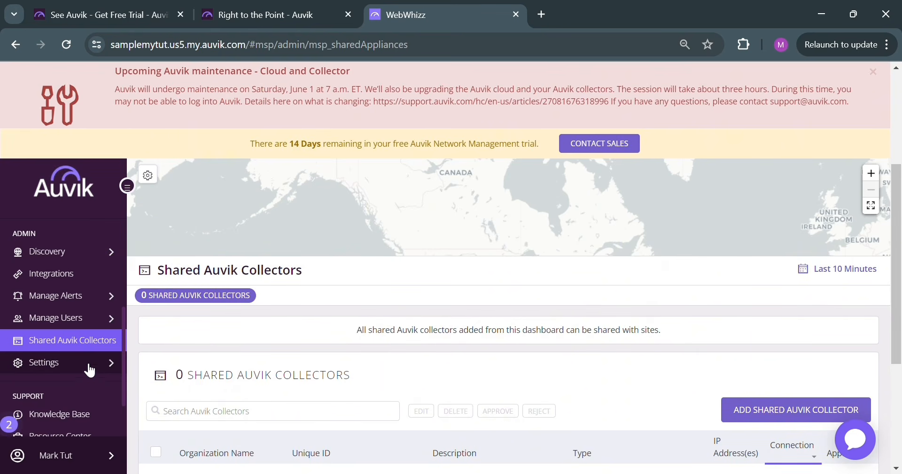
# - Look through the Organization settings and the Billing usage page
pyautogui.click(84, 364)
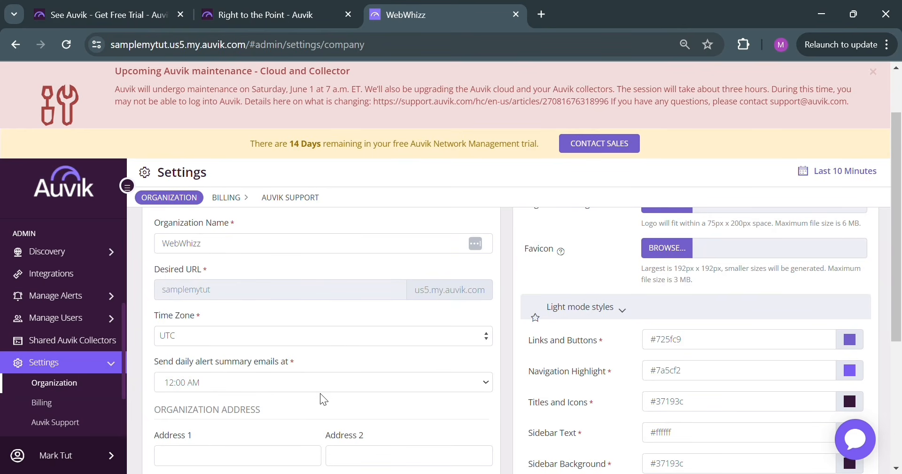
pyautogui.click(41, 402)
pyautogui.scroll(-1, 71, 376)
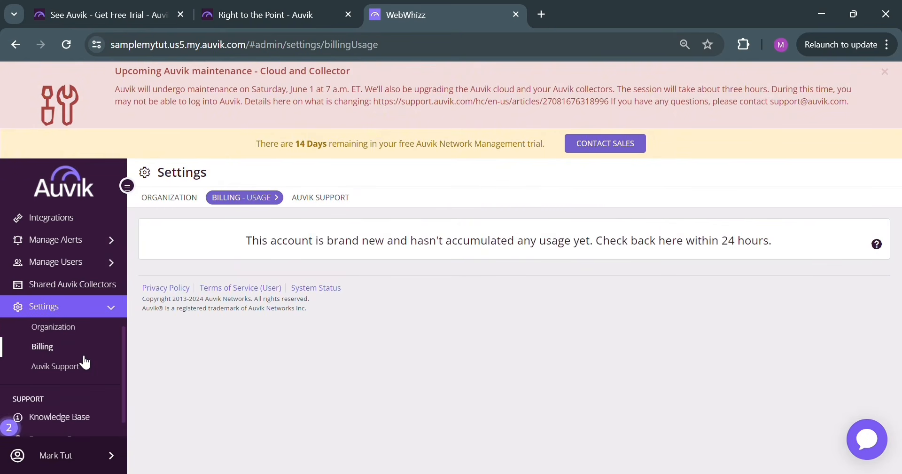
# - Show the support section by opening the Knowledge Base in a separate tab and displaying the Resource Center
pyautogui.scroll(-1, 66, 402)
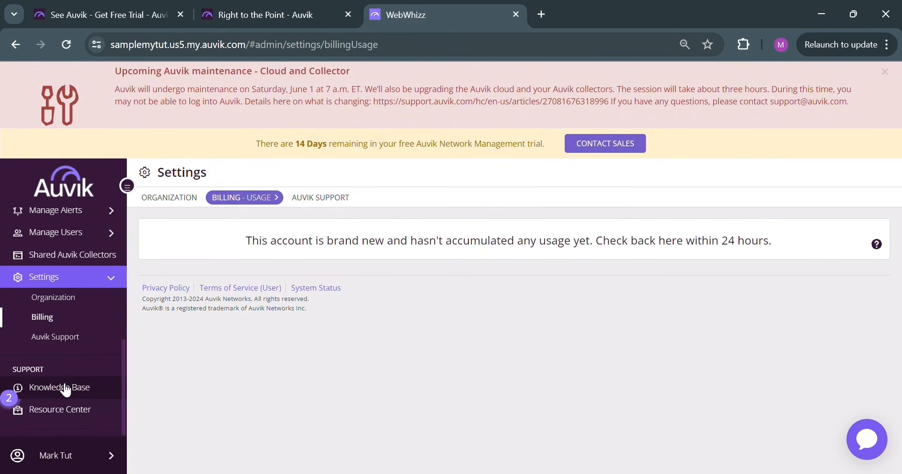
pyautogui.click(60, 388)
pyautogui.click(483, 5)
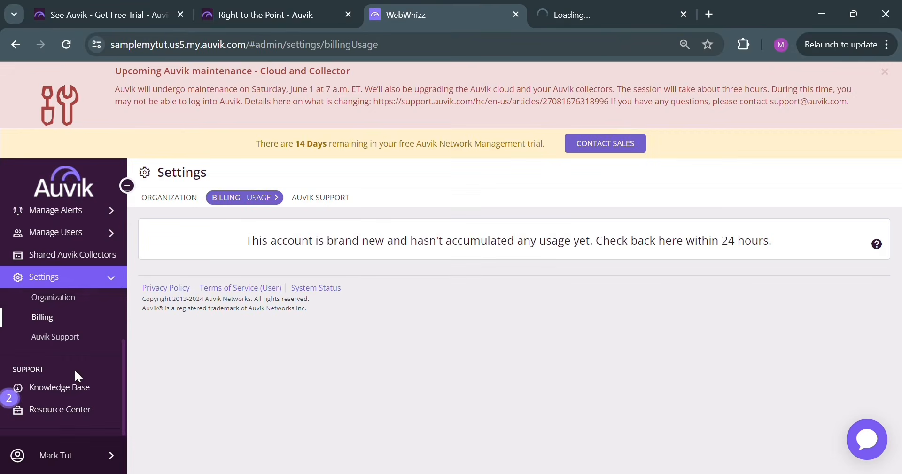
pyautogui.click(75, 412)
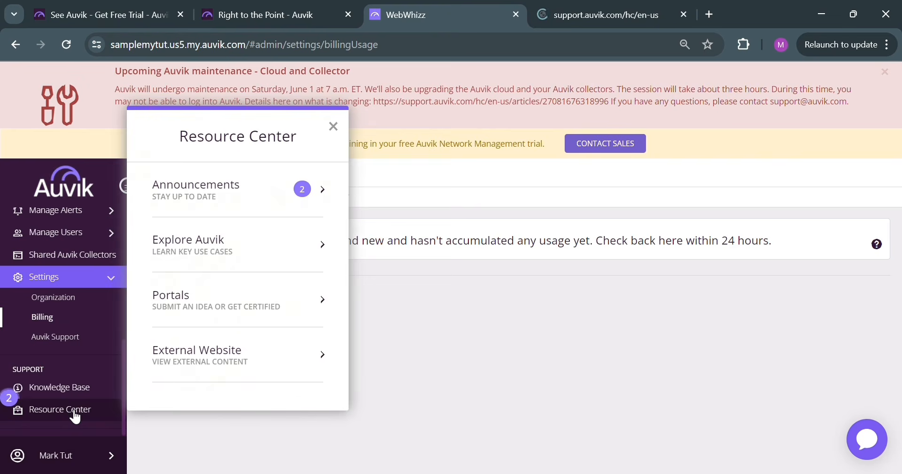
# - Open the account profile for editing, dismiss the Resource Center, and review the personal details, password, session and theme settings
pyautogui.click(112, 455)
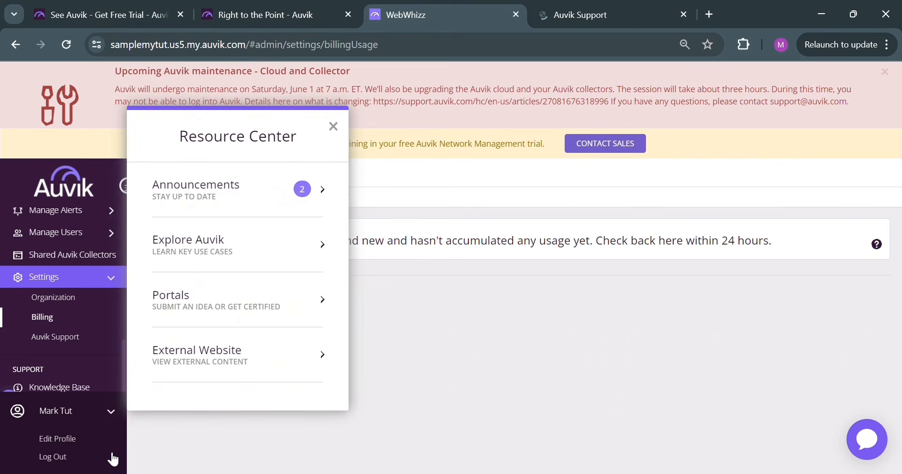
pyautogui.click(70, 441)
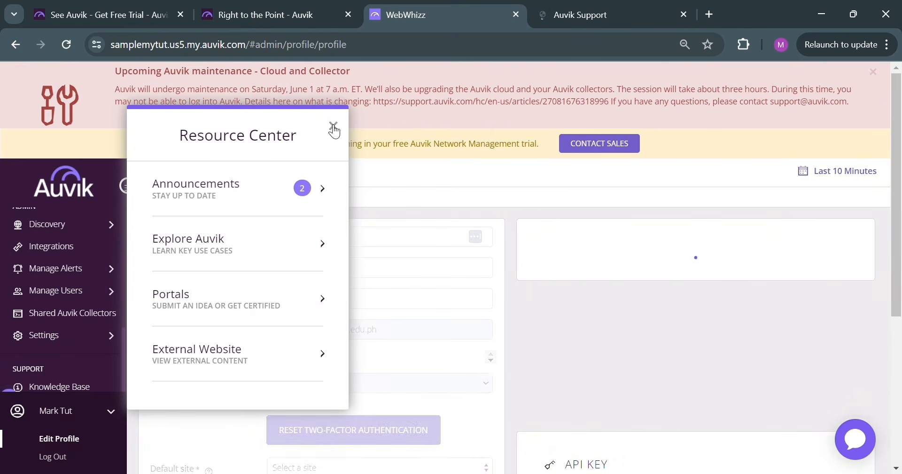
pyautogui.click(333, 125)
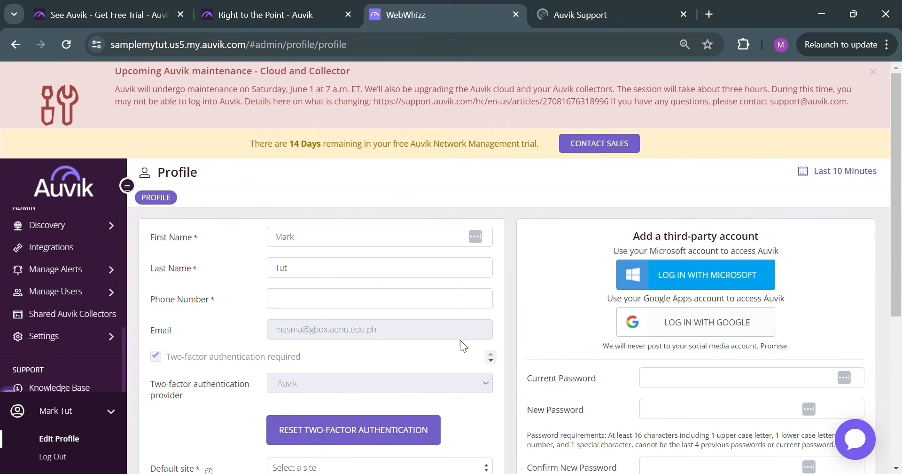
pyautogui.scroll(-3, 635, 377)
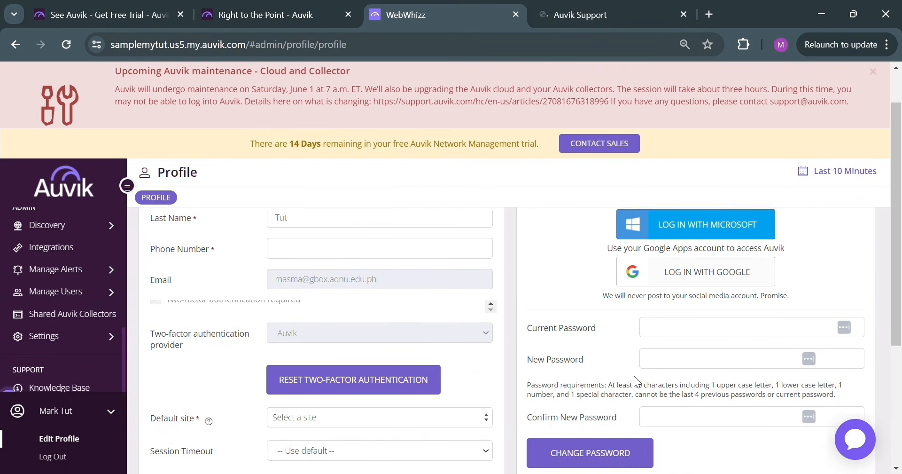
pyautogui.scroll(-1, 633, 376)
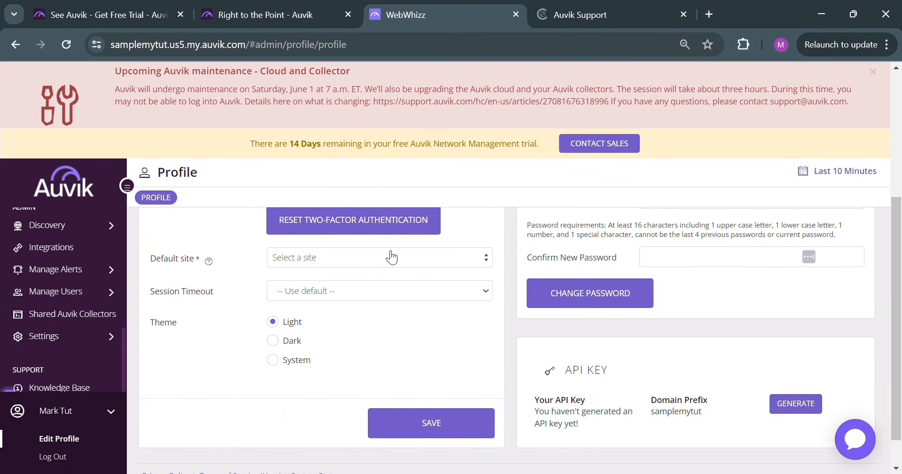
pyautogui.scroll(1, 392, 257)
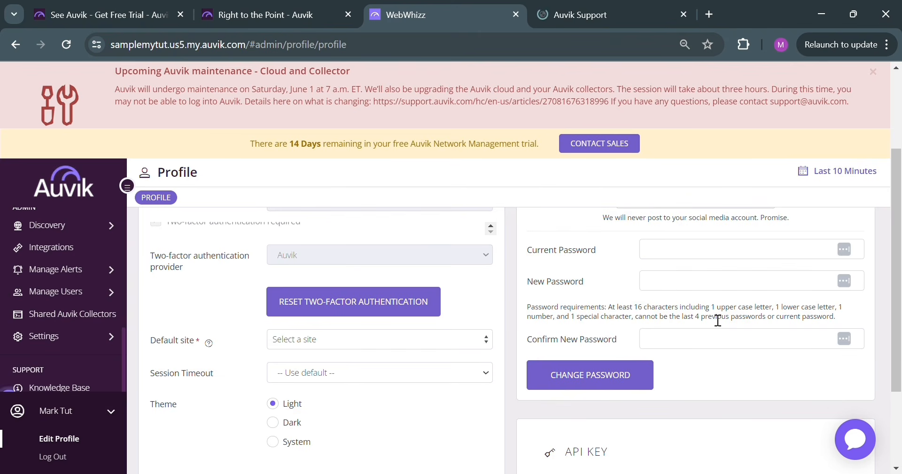
# - View the Generate API Key dialog from the profile's API Key section and cancel without saving the key
pyautogui.scroll(-2, 718, 320)
pyautogui.scroll(-1, 715, 320)
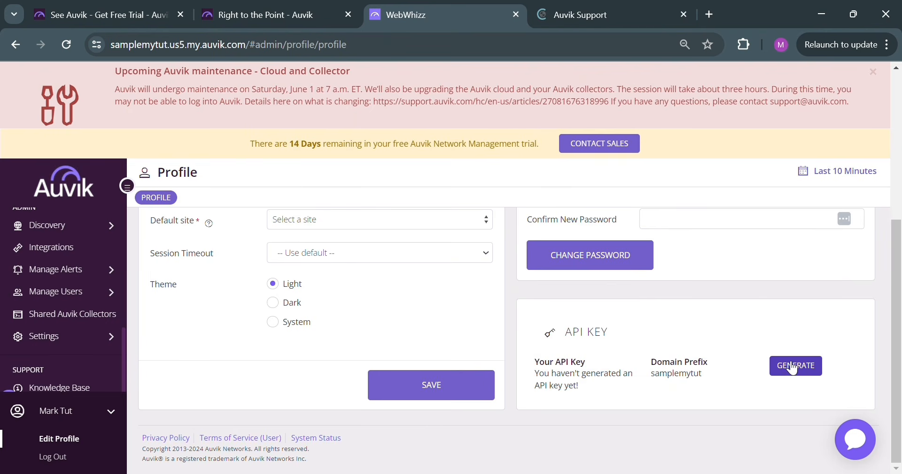
pyautogui.click(792, 368)
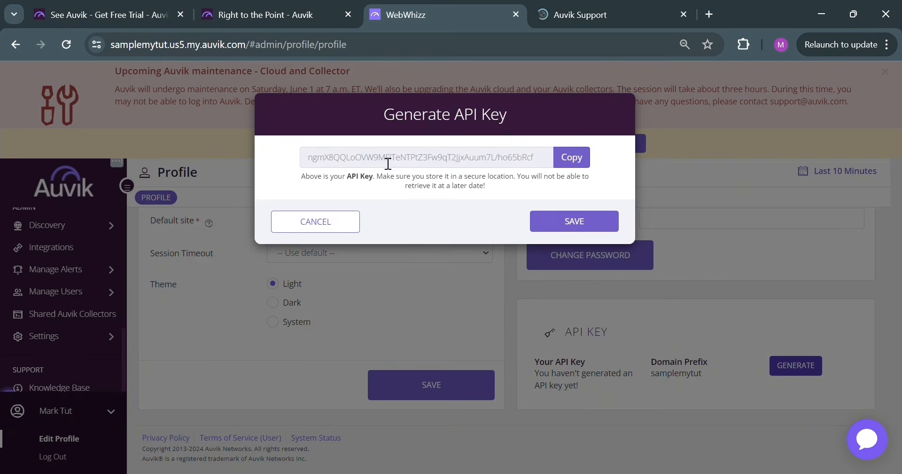
pyautogui.click(352, 224)
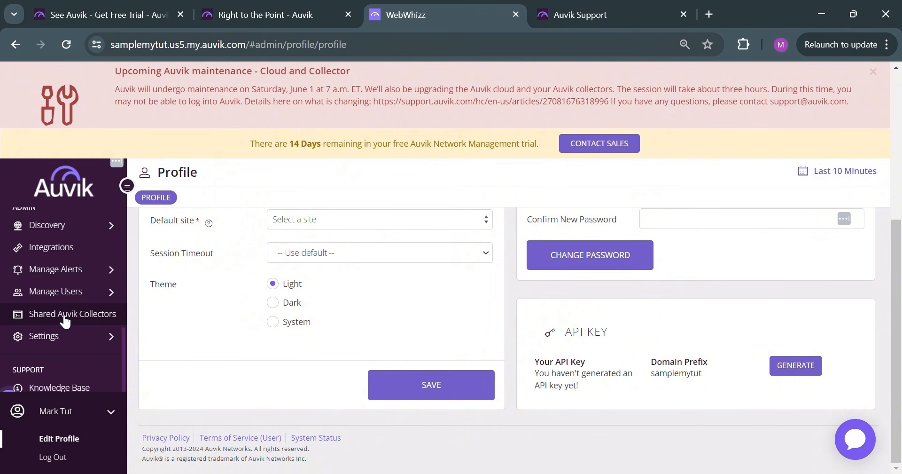
# - Show the Windows Installer instructions for installing a shared Auvik collector on a Windows device
pyautogui.click(65, 318)
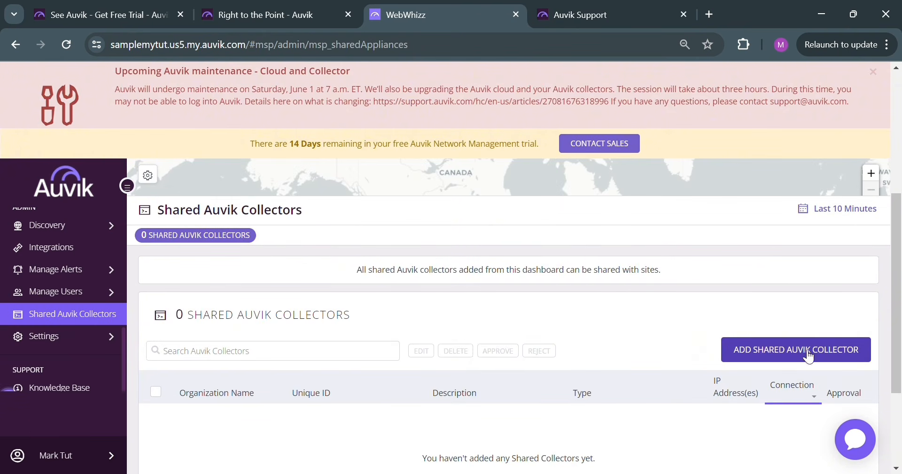
pyautogui.click(779, 355)
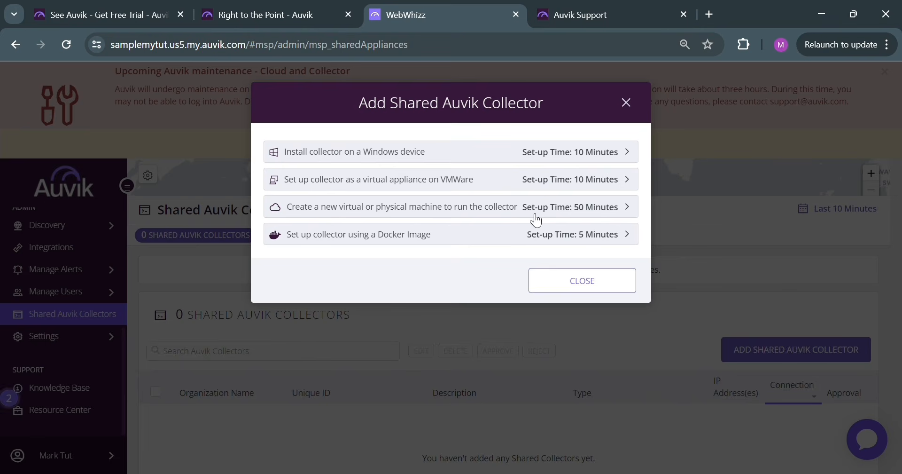
pyautogui.click(593, 159)
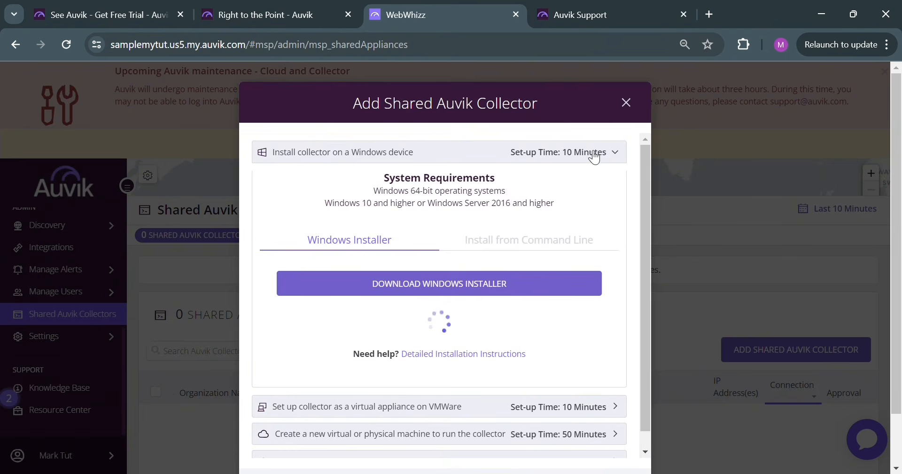
pyautogui.click(371, 286)
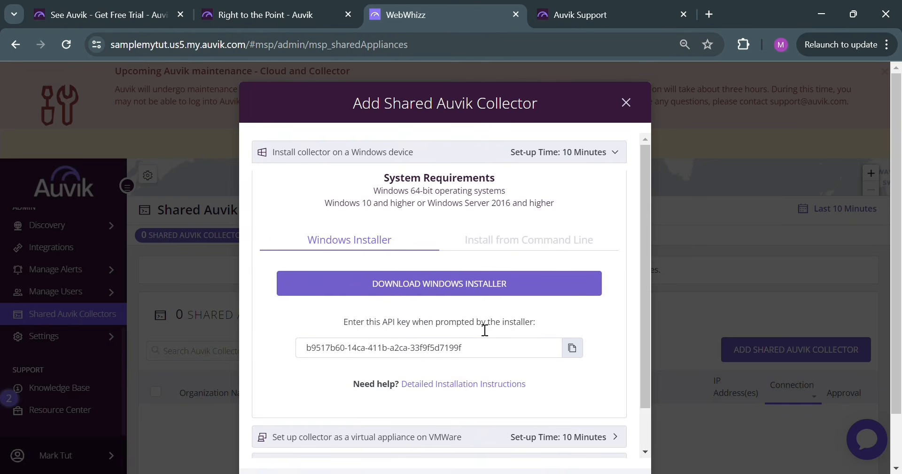
pyautogui.click(475, 294)
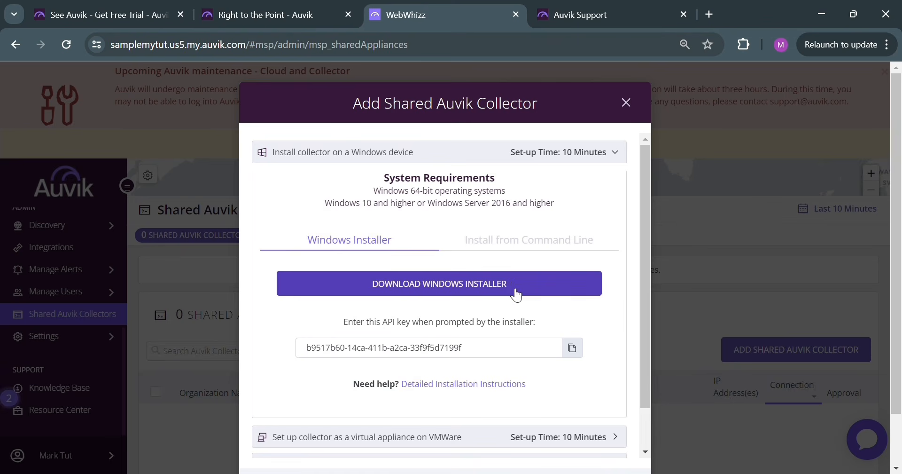
# - Compare the Install from Command Line and Windows Installer instructions, check the remaining collector setup options, and close the dialog
pyautogui.click(533, 252)
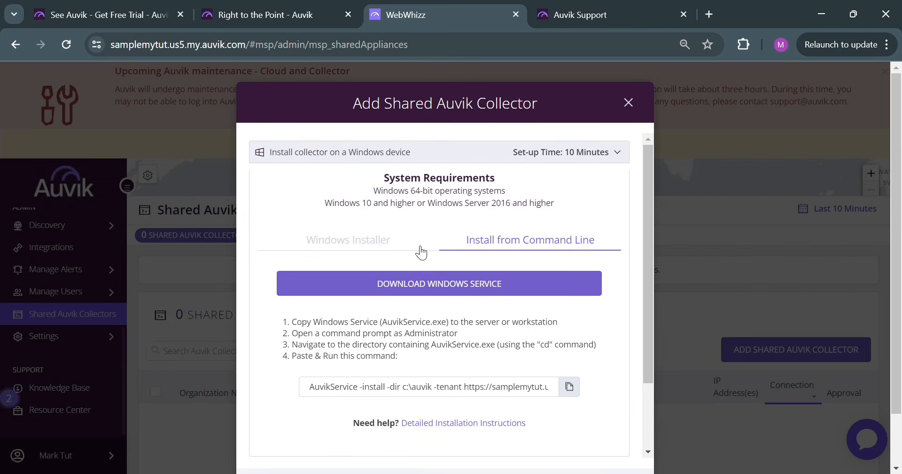
pyautogui.click(383, 241)
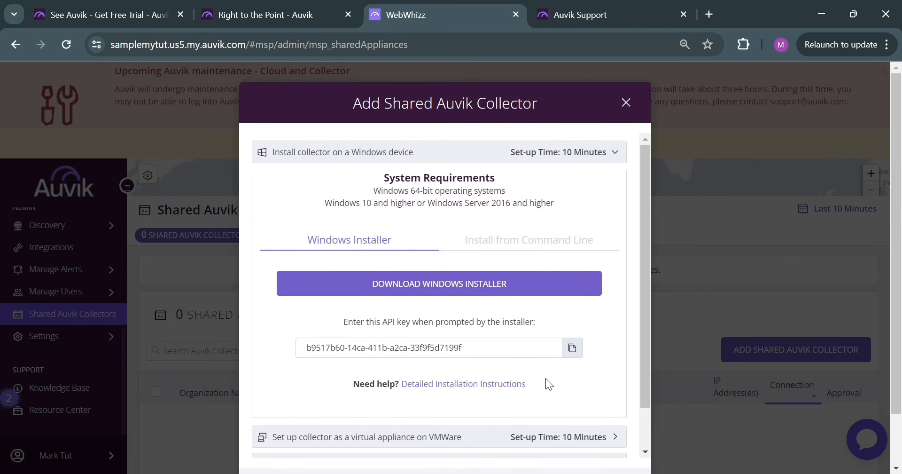
pyautogui.scroll(-1, 541, 382)
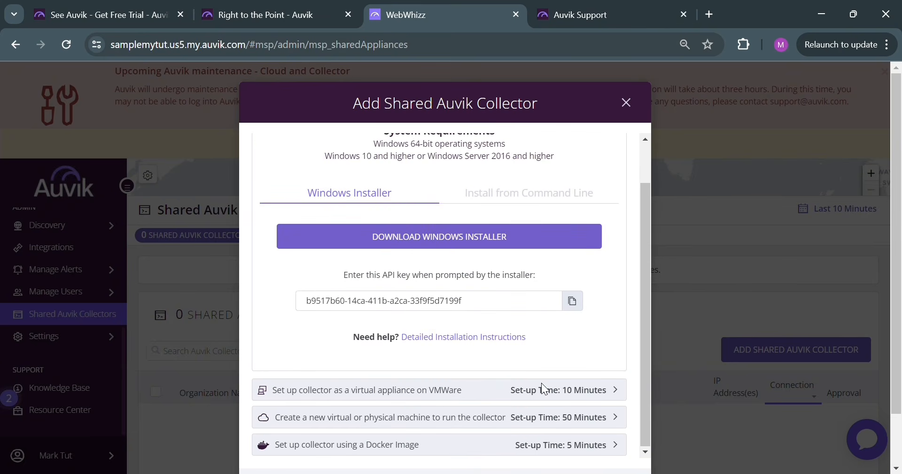
pyautogui.click(626, 103)
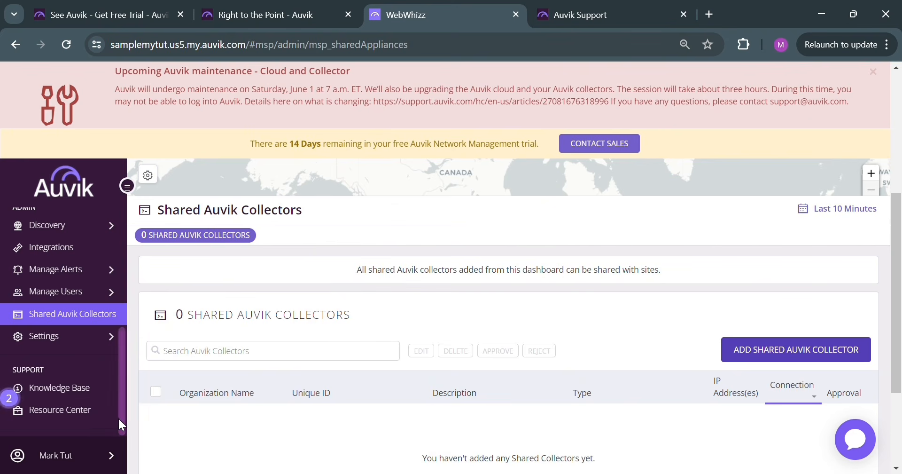